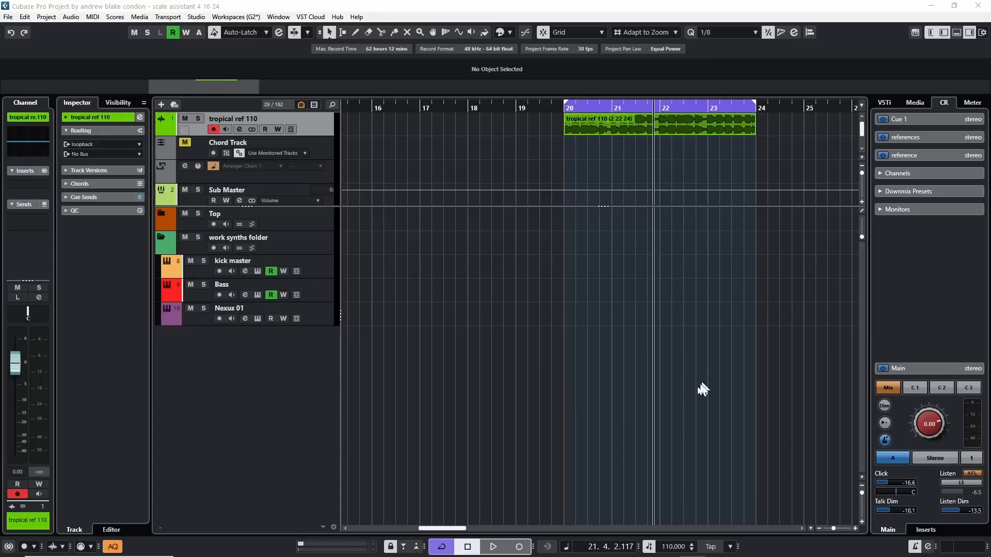
# - Show the chord pads below the project and clear the chord assignments from all pads
pyautogui.click(956, 32)
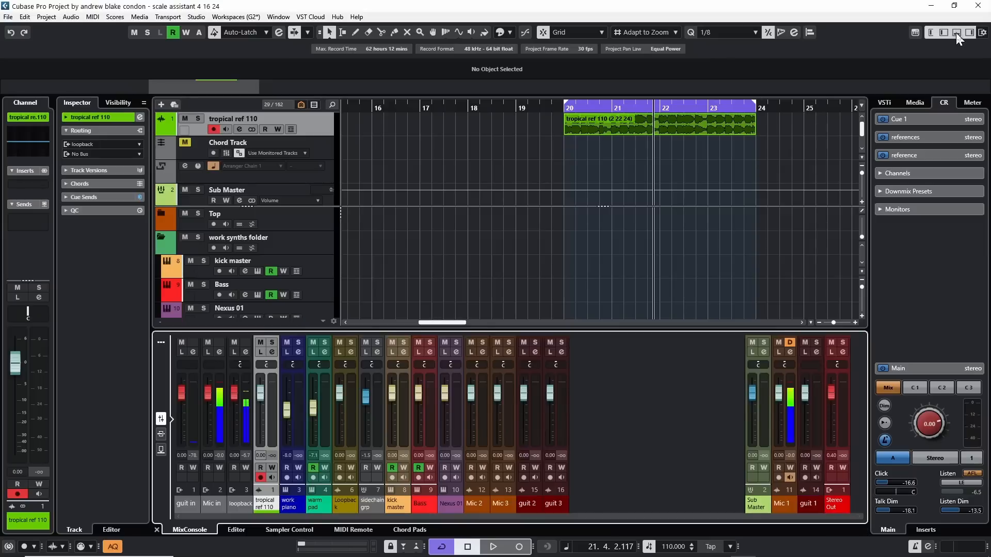
pyautogui.click(409, 530)
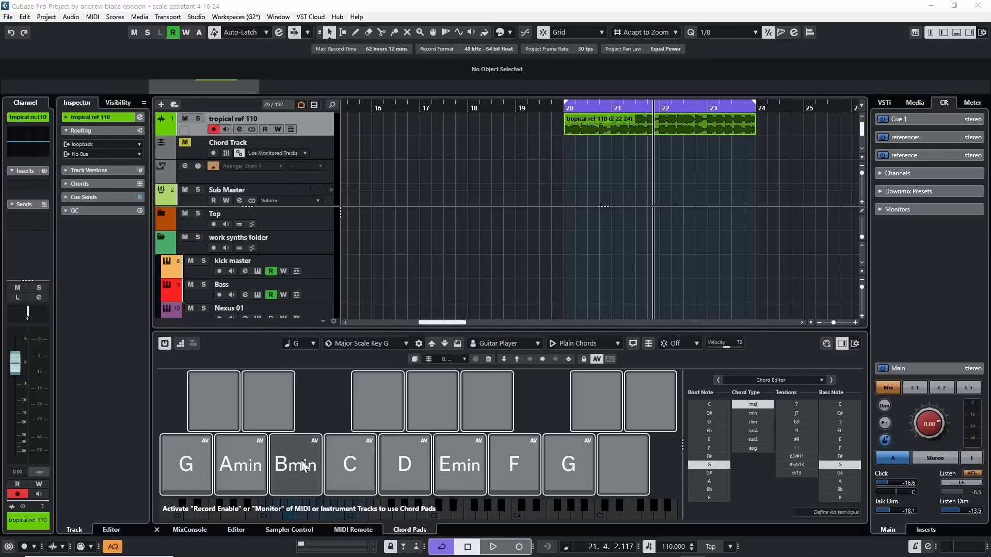
pyautogui.click(488, 359)
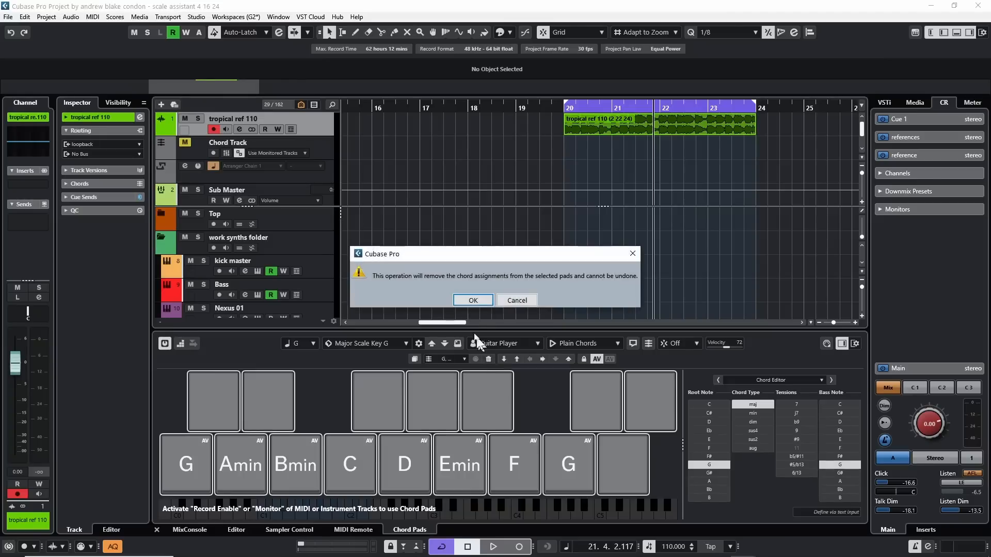
pyautogui.click(459, 296)
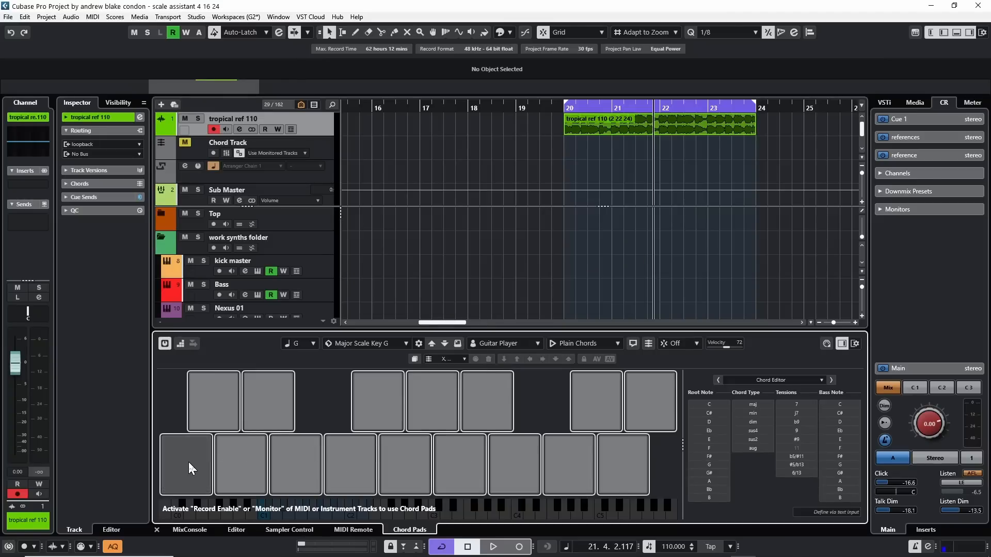
# - Assign G major to the first lower-row chord pad and A minor to the second
pyautogui.click(188, 462)
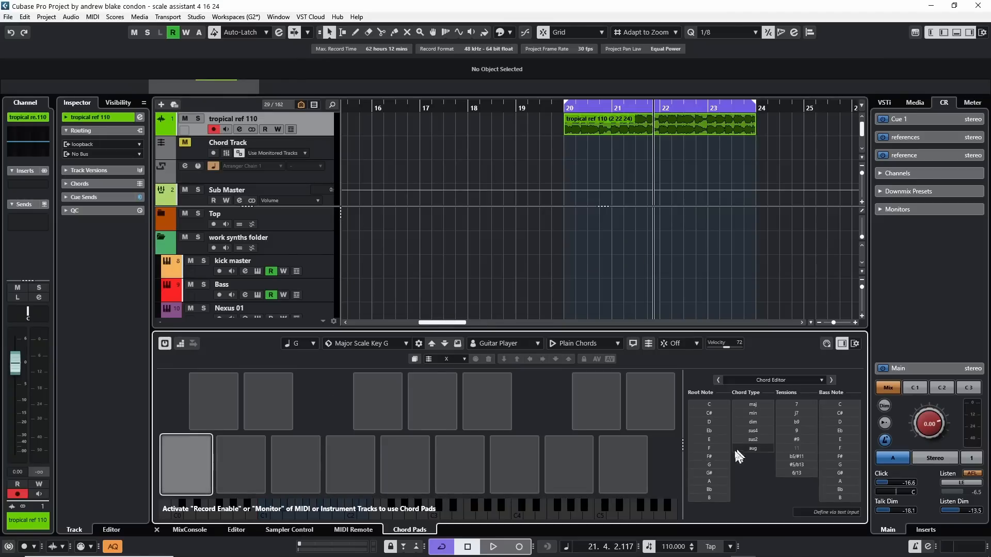
pyautogui.click(712, 465)
pyautogui.click(249, 459)
pyautogui.click(719, 482)
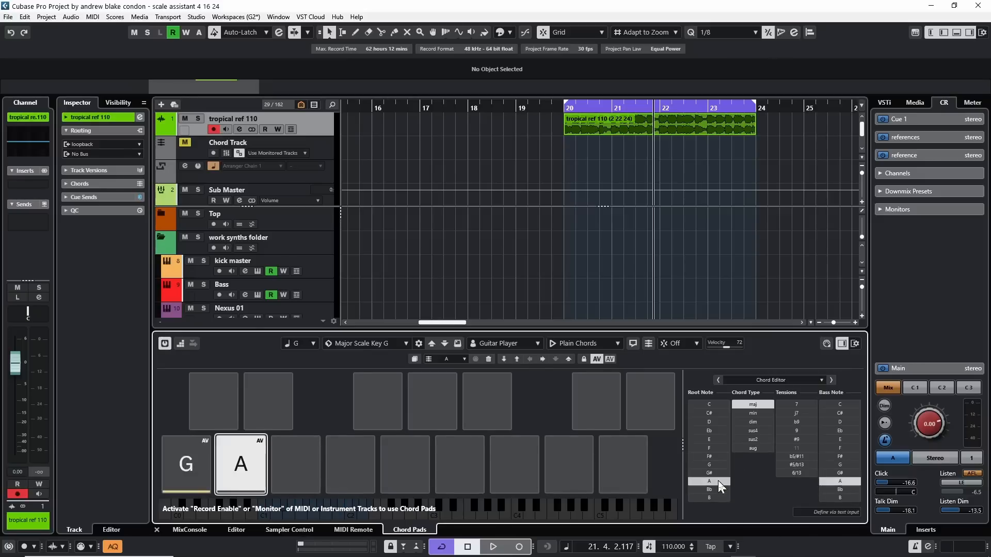
pyautogui.click(753, 413)
# - Assign B minor to the third lower-row chord pad and C major to the fourth
pyautogui.click(302, 460)
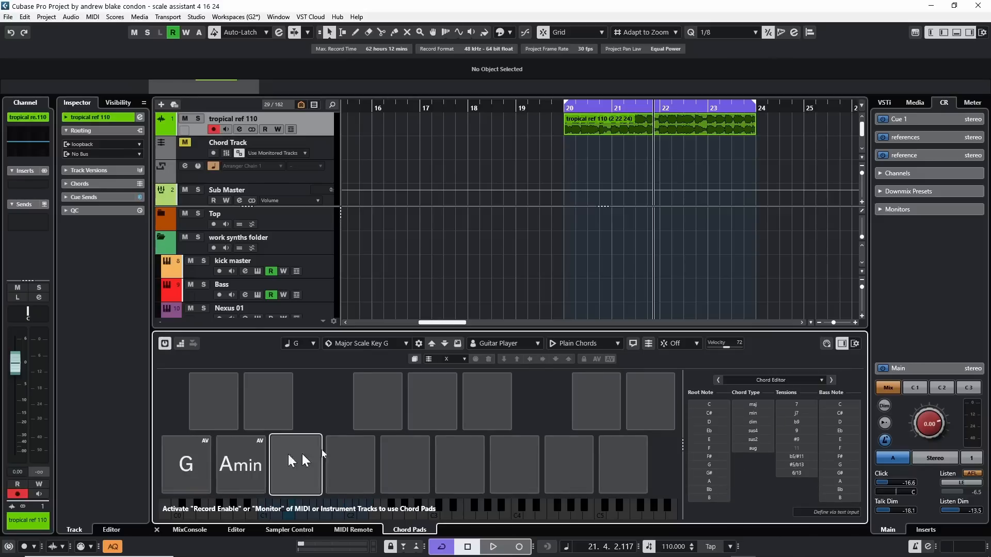
pyautogui.click(710, 498)
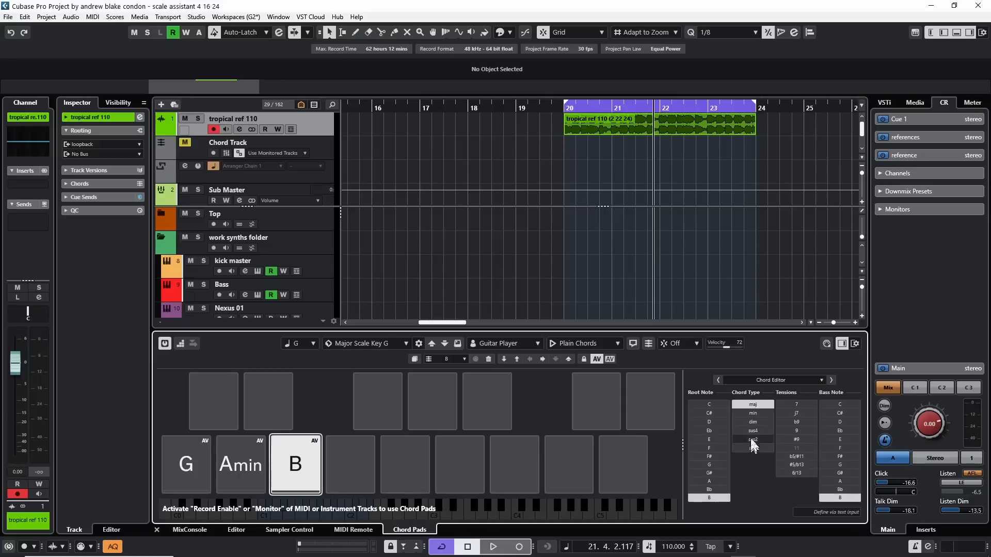
pyautogui.click(753, 412)
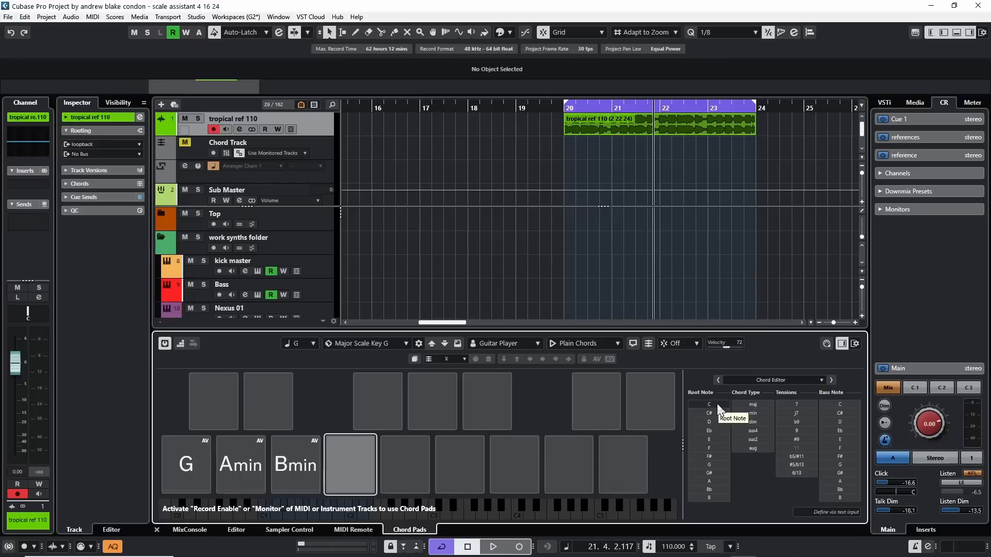
pyautogui.click(717, 404)
pyautogui.click(753, 405)
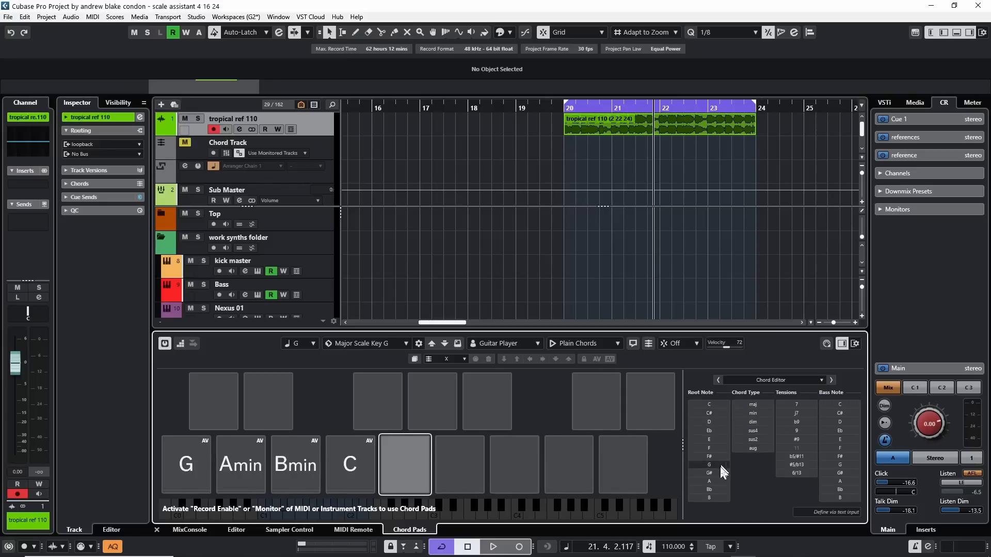
# - Assign D major to the fifth lower-row chord pad and E minor to the sixth
pyautogui.write('D')
pyautogui.press('Tab')
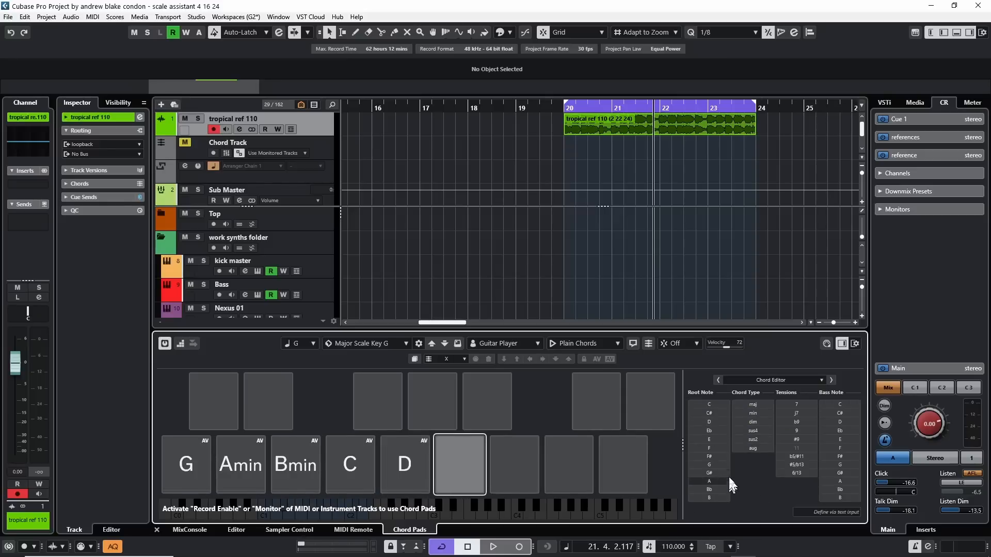
pyautogui.click(709, 439)
pyautogui.click(759, 415)
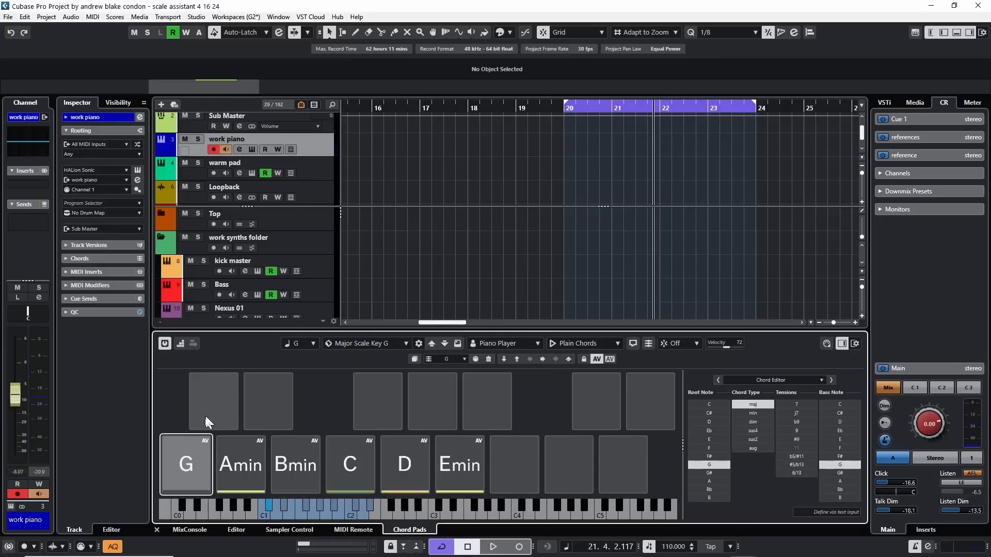
# - Audition the G, Amin, Bmin, C, D and Emin chord pads in order on the work piano track
pyautogui.click(189, 469)
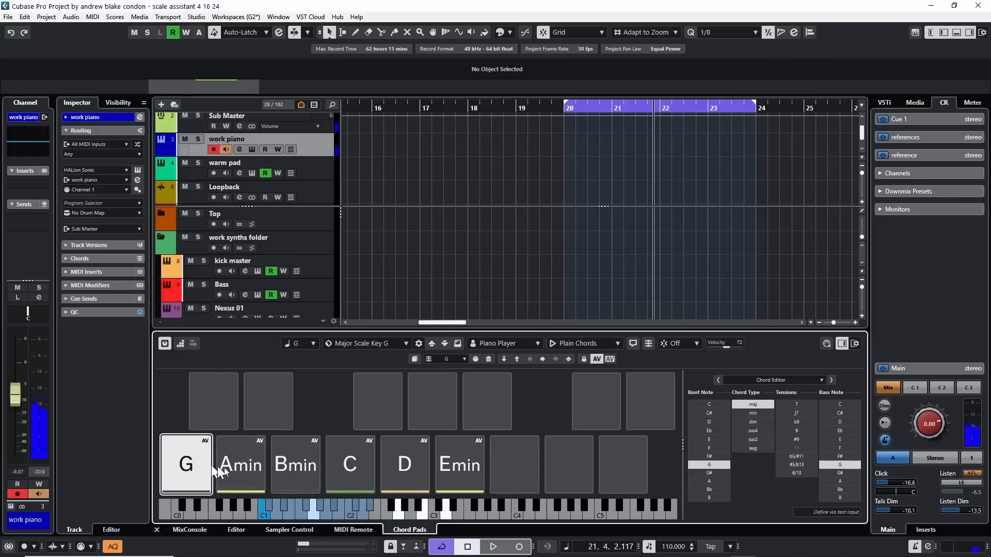
pyautogui.click(244, 470)
pyautogui.click(300, 469)
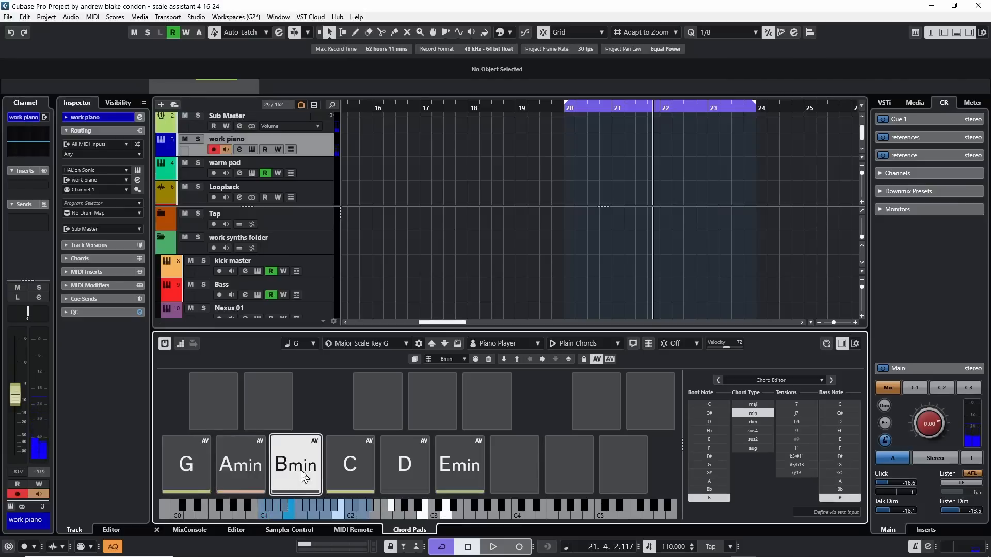
pyautogui.click(361, 474)
pyautogui.click(412, 473)
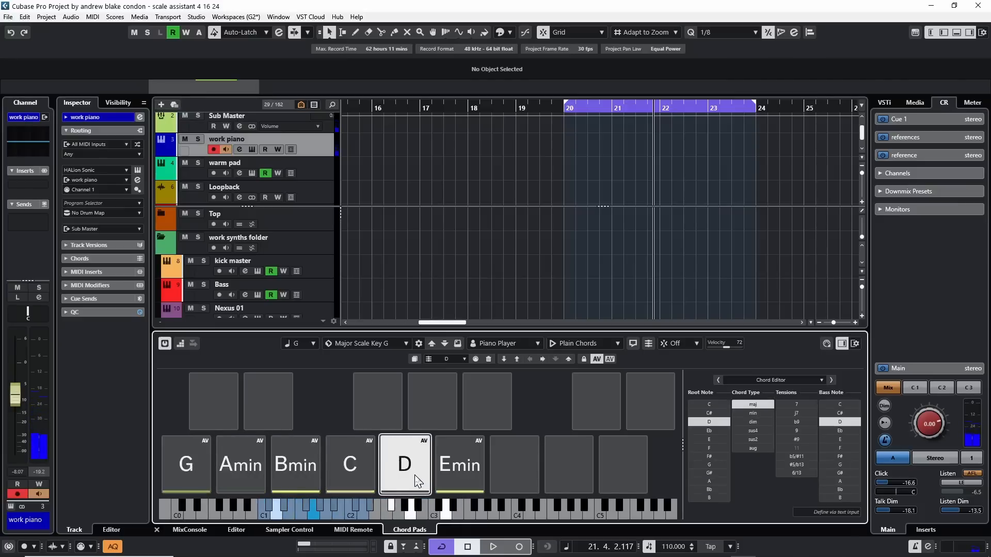
pyautogui.click(467, 474)
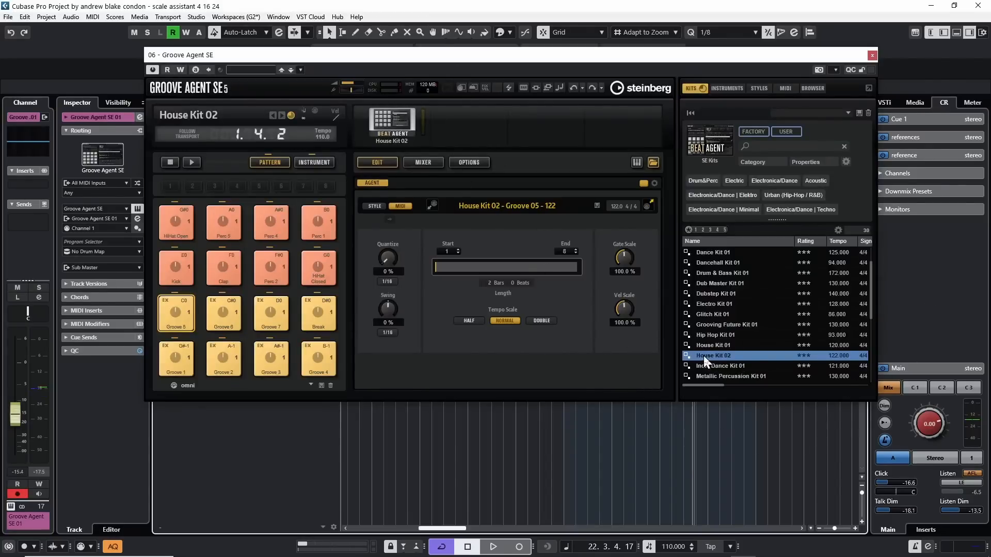
# - Place the House Kit 02 groove on the Groove Agent SE 01 track at bar 20 and play the loop
pyautogui.moveTo(618, 325); pyautogui.dragTo(560, 336)
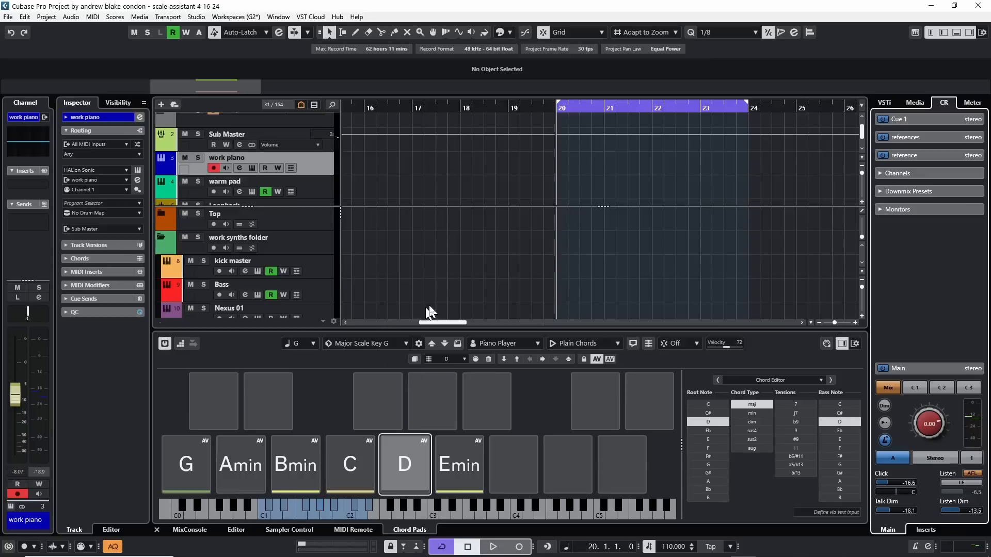
pyautogui.press('space')
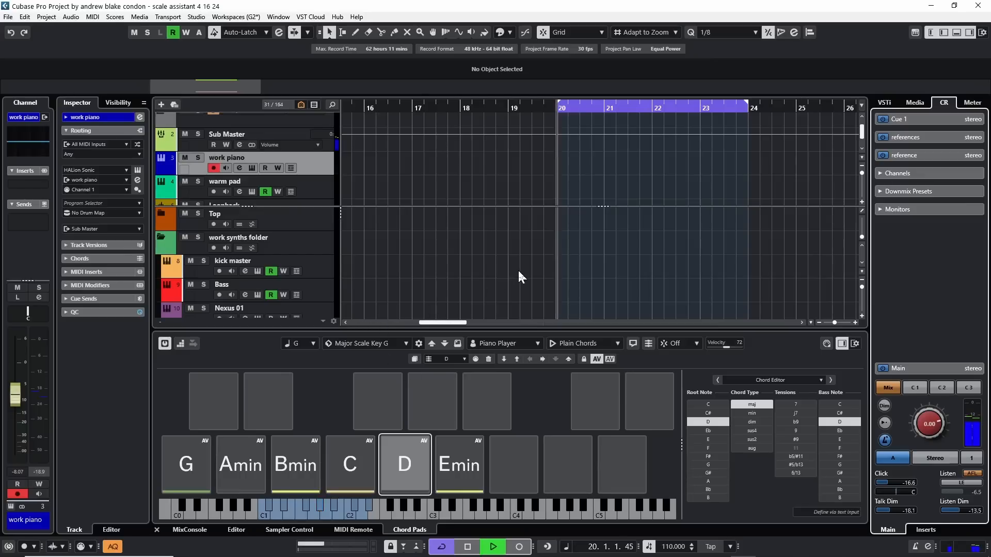
pyautogui.press('space')
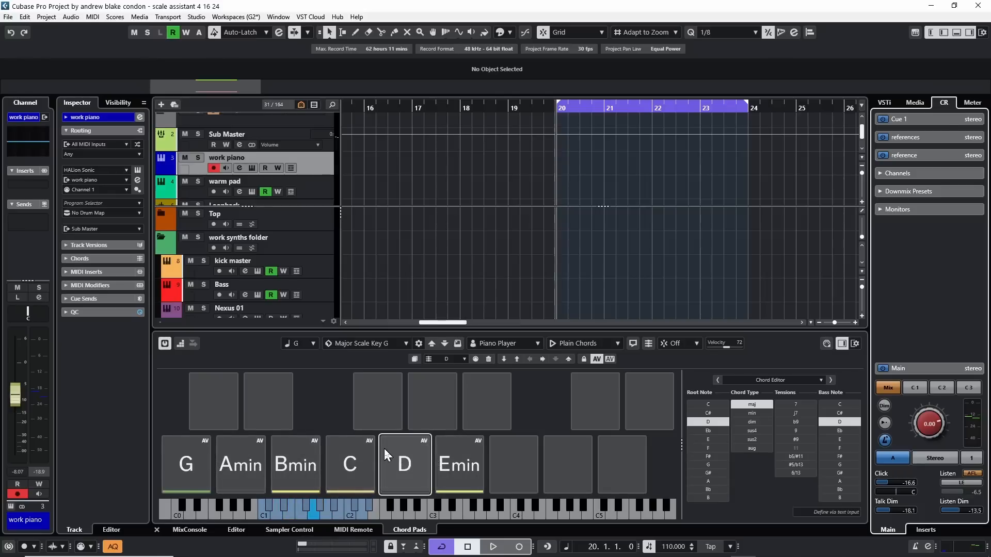
# - Play the loop and try the D, Emin and C chord pads over the drum groove, finishing with D and Emin
pyautogui.press('space')
pyautogui.click(416, 465)
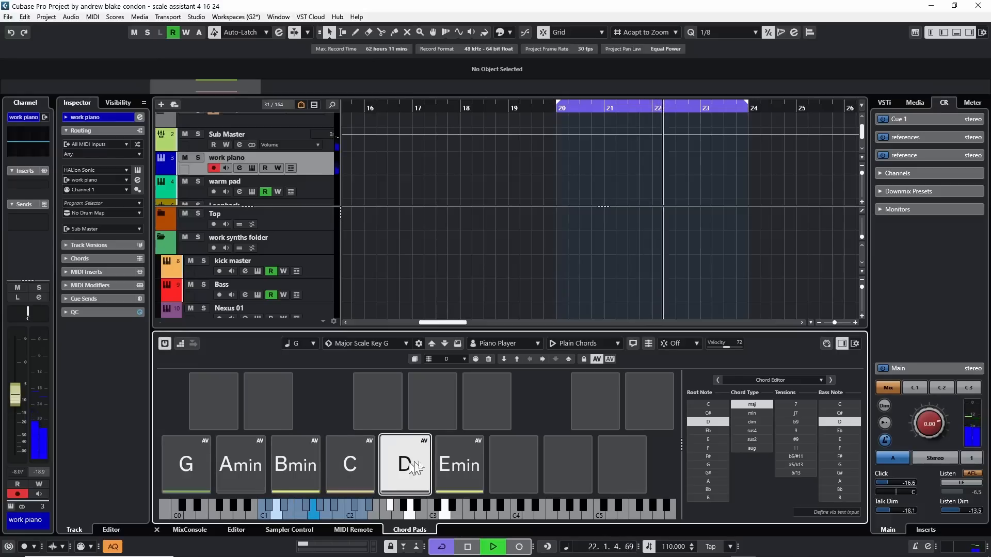
pyautogui.click(457, 462)
pyautogui.click(354, 475)
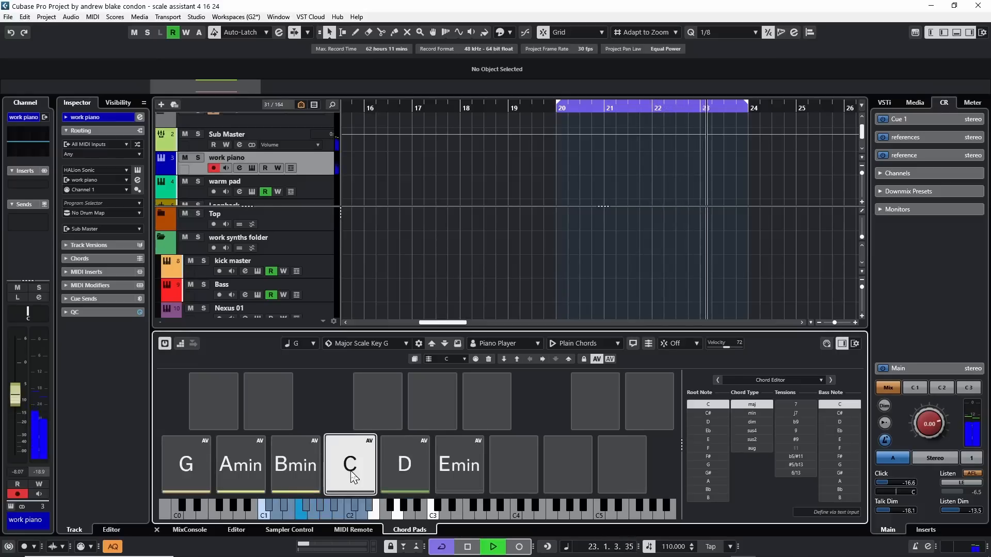
pyautogui.click(403, 467)
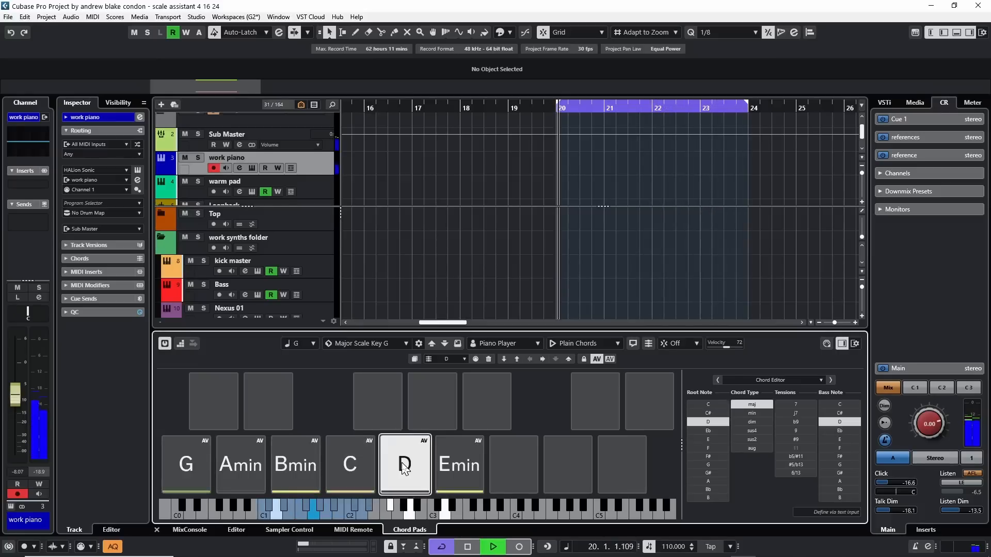
pyautogui.click(455, 467)
pyautogui.press('space')
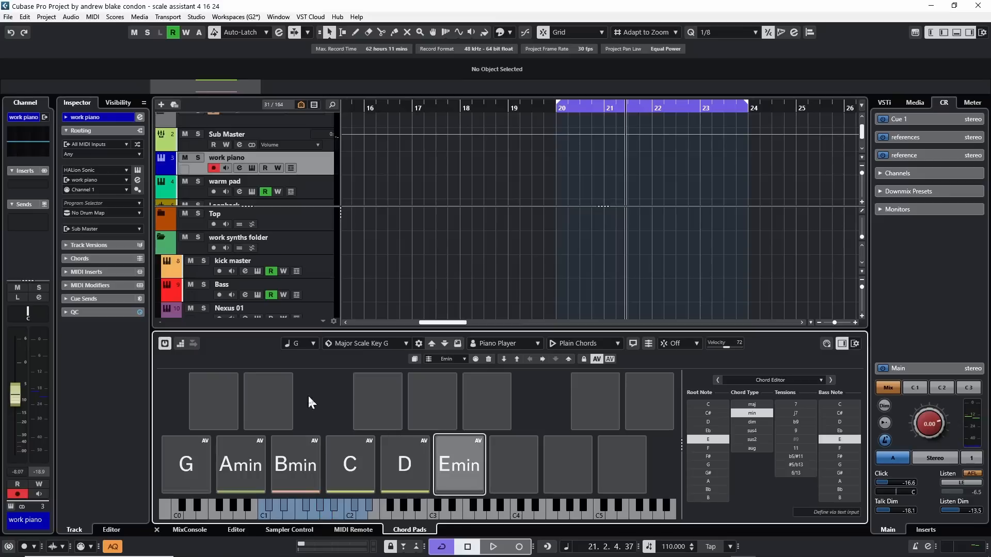
# - Step-record the chords D, Emin, C and Bmin from the pads onto the chord track, one per bar from bar 20
pyautogui.click(180, 344)
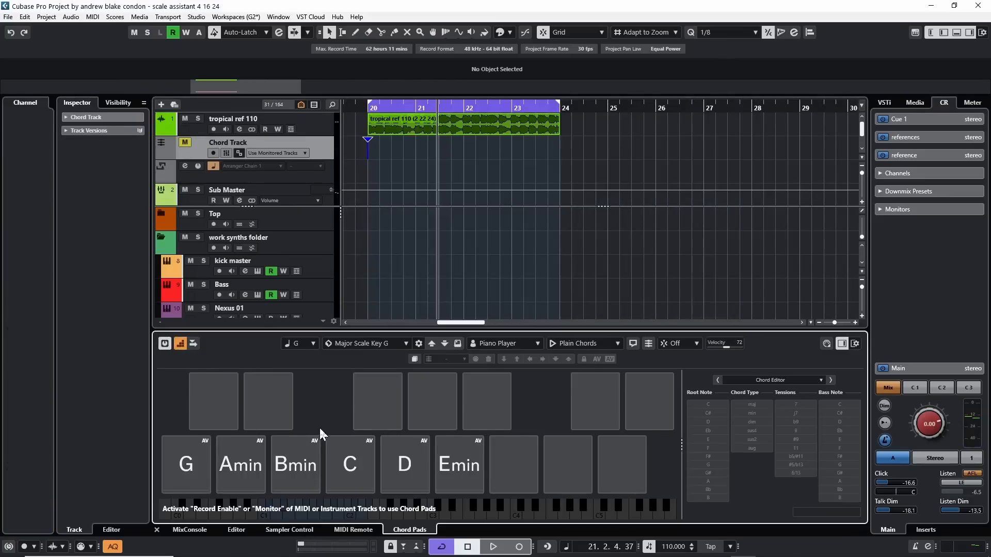
pyautogui.click(407, 466)
pyautogui.click(451, 465)
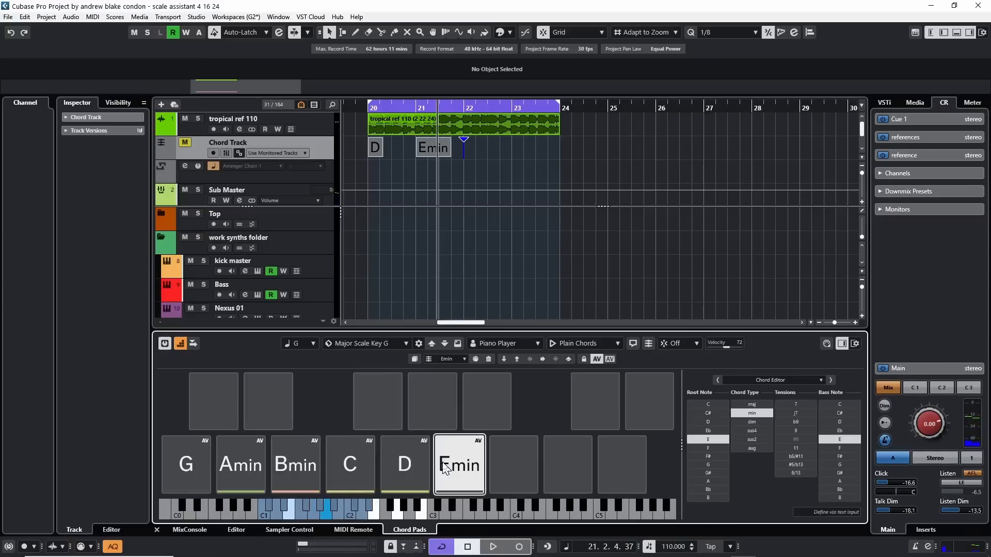
pyautogui.click(354, 462)
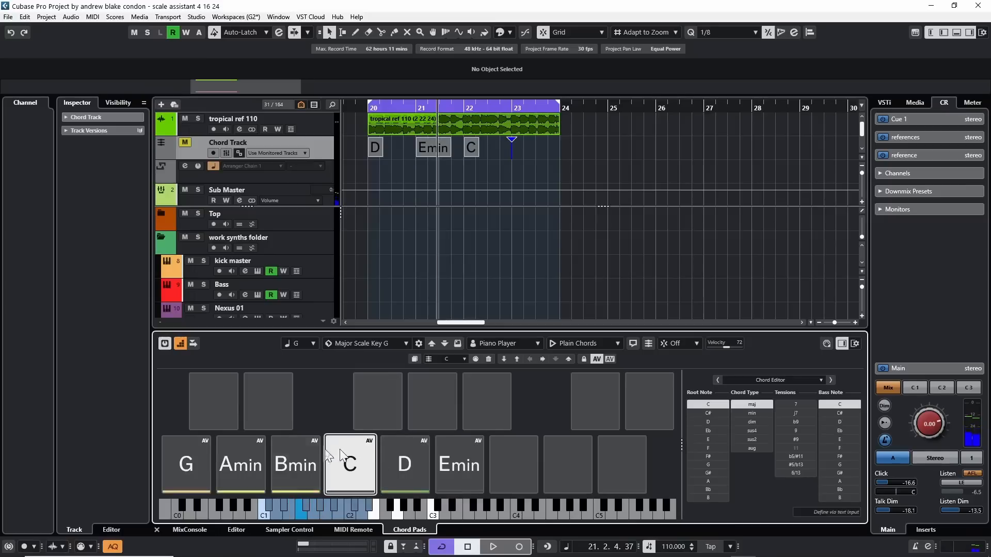
pyautogui.click(293, 460)
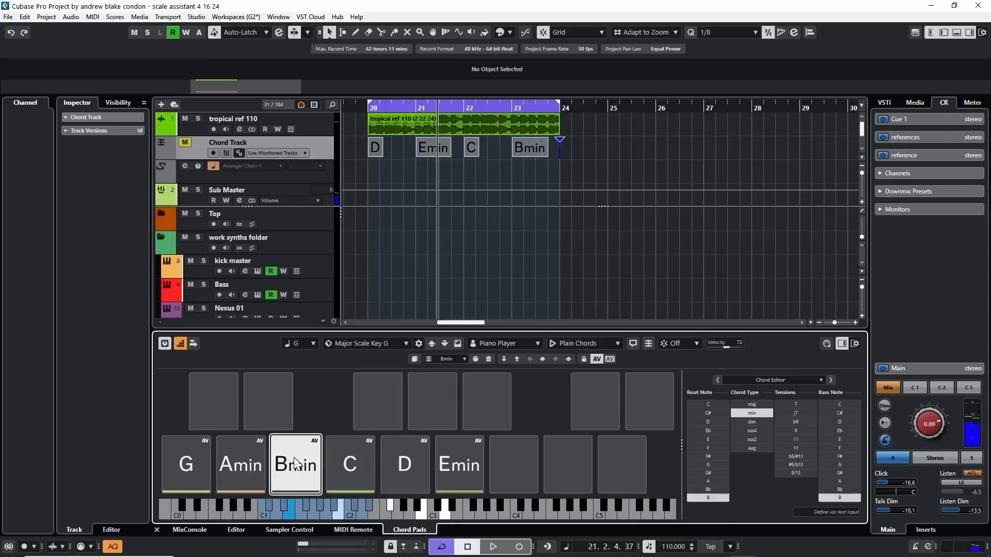
pyautogui.click(180, 347)
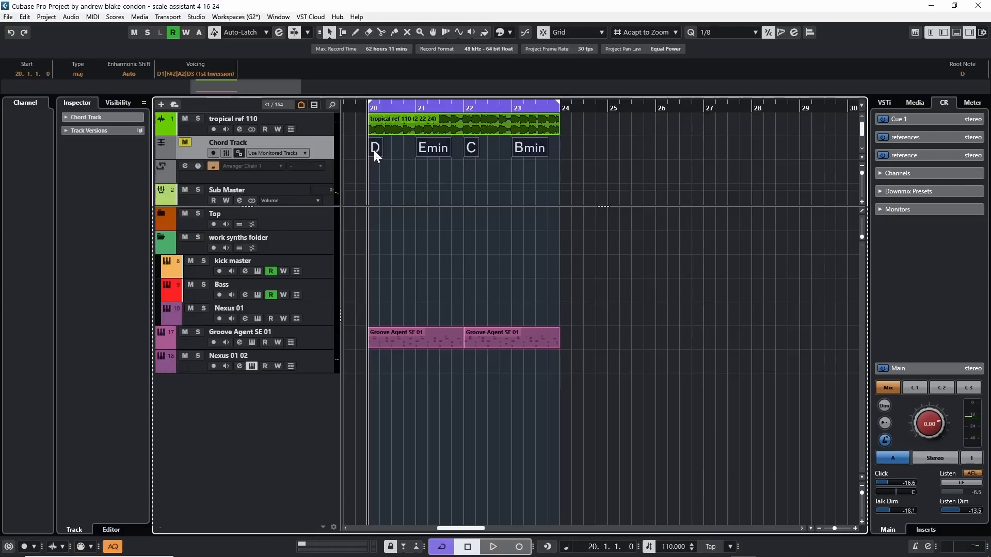
# - Copy the four chord track chords onto the Nexus 01 02 track at bar 20, then play the loop and adjust the channel volume
pyautogui.moveTo(375, 150); pyautogui.dragTo(372, 363)
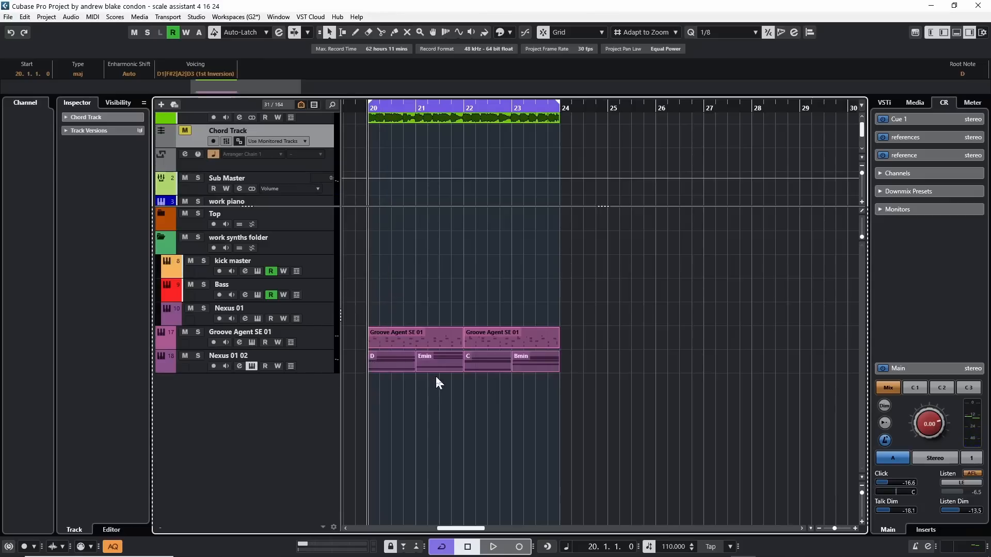
pyautogui.press('space')
pyautogui.moveTo(14, 425); pyautogui.dragTo(13, 429)
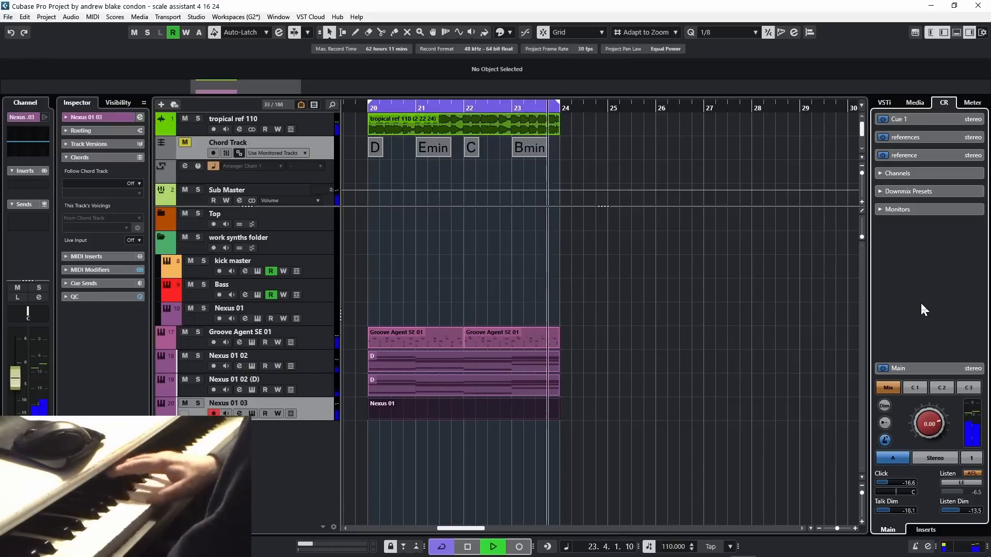
# - Stop playback and show the scales on the chord track
pyautogui.press('space')
pyautogui.click(227, 155)
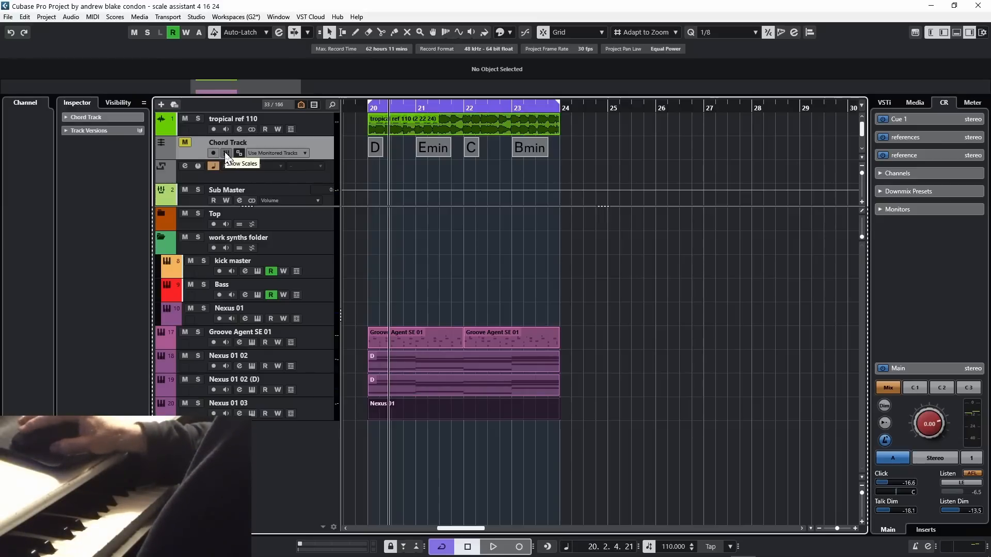
pyautogui.click(227, 153)
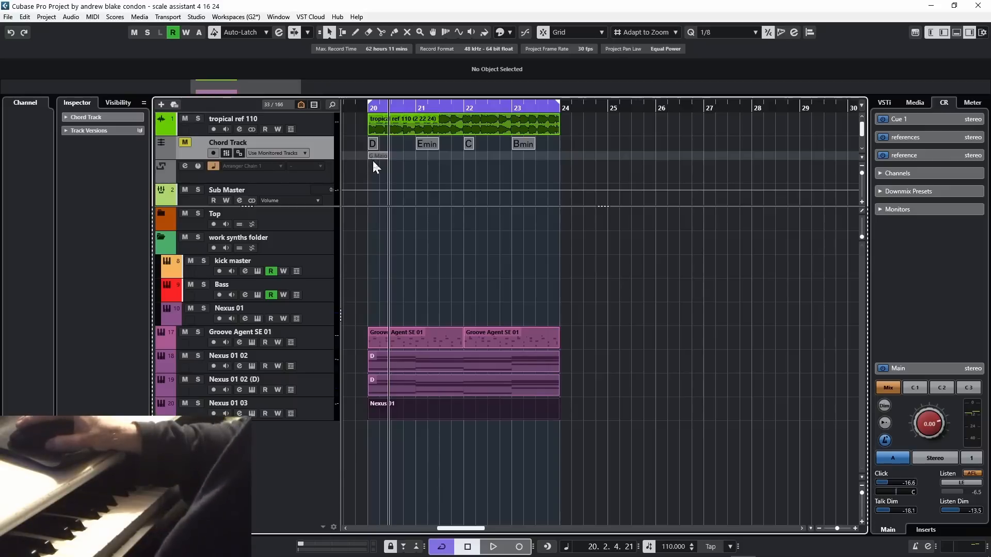
# - Set the live input of the Nexus 01 03 track to follow Scales
pyautogui.click(318, 416)
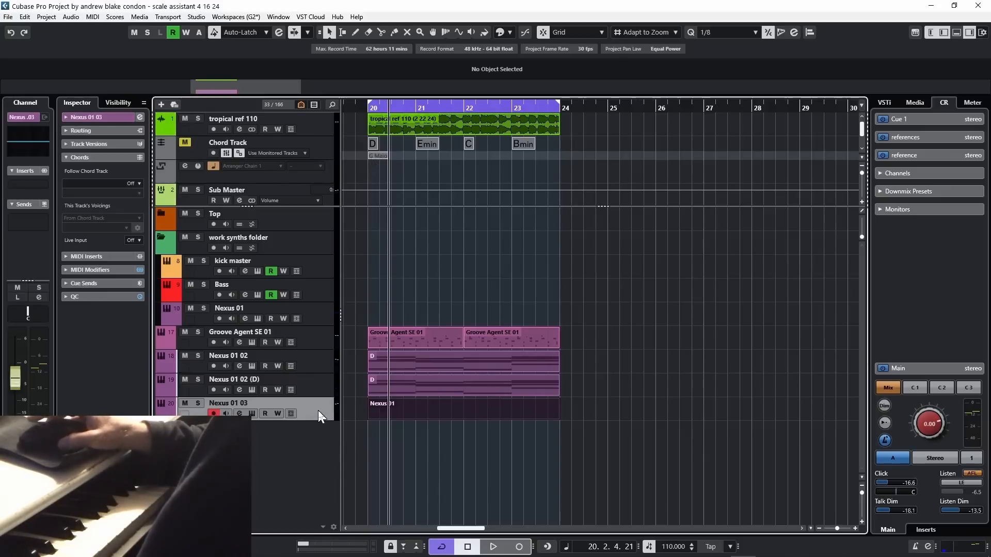
pyautogui.click(80, 158)
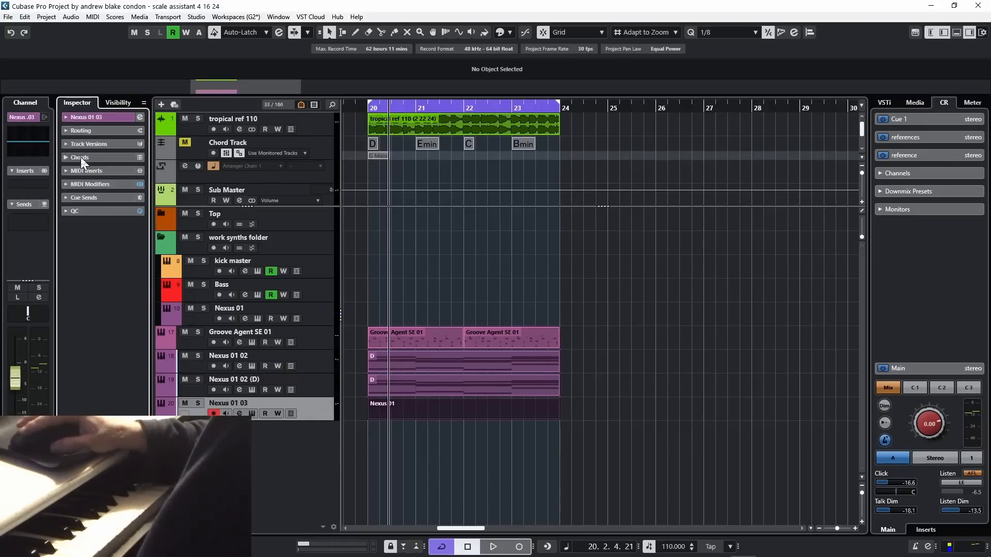
pyautogui.click(81, 156)
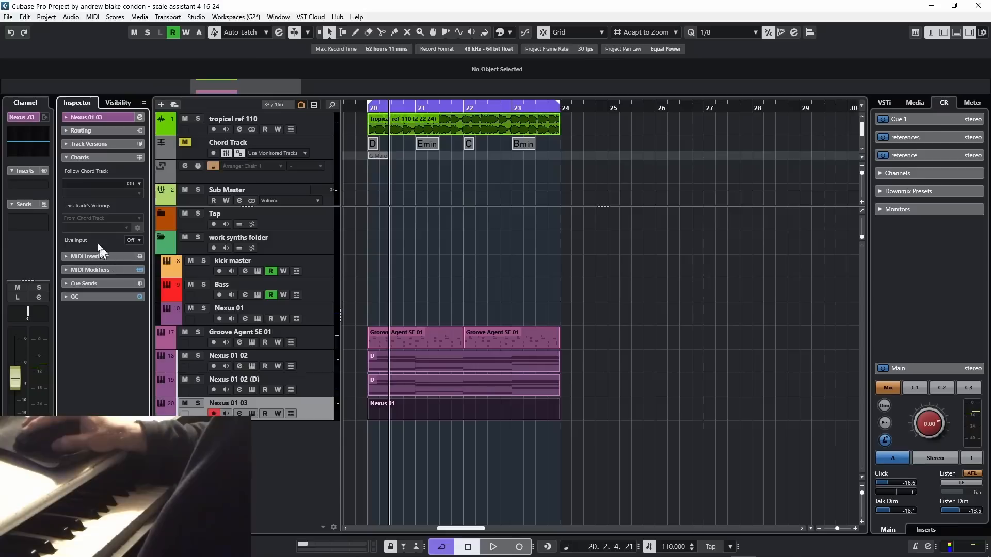
pyautogui.click(137, 241)
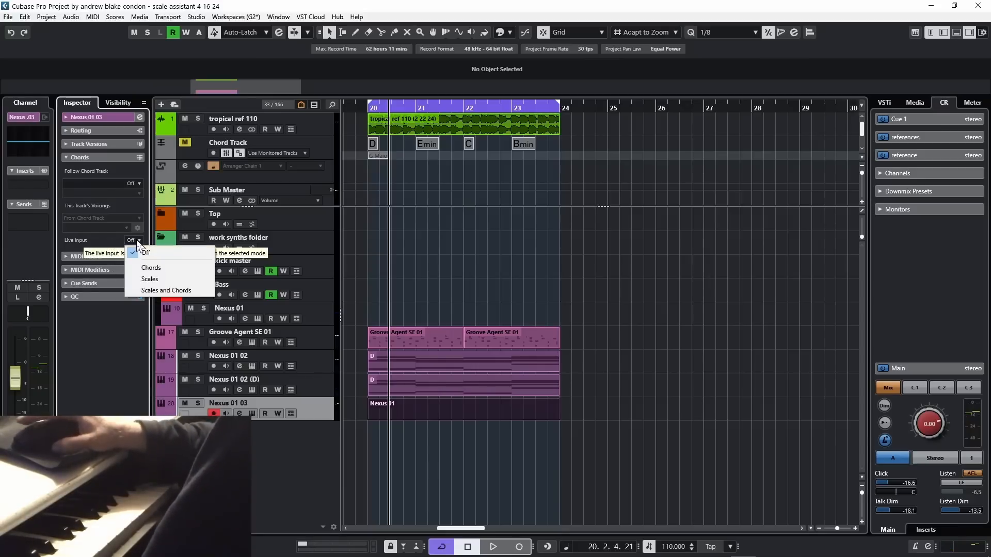
pyautogui.click(150, 279)
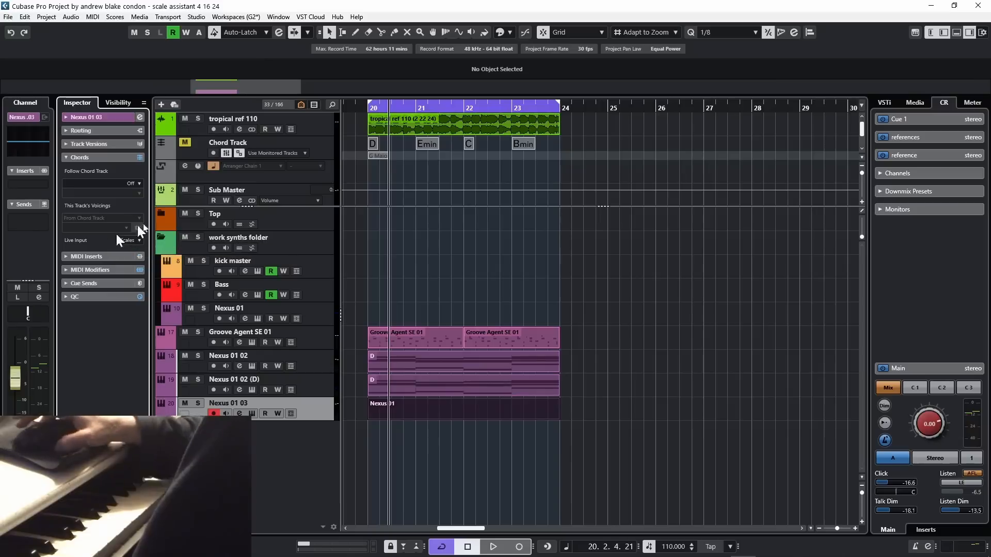
# - Play the loop from bar 20 while trying notes live on the Nexus 01 03 track, and stop playback
pyautogui.click(358, 170)
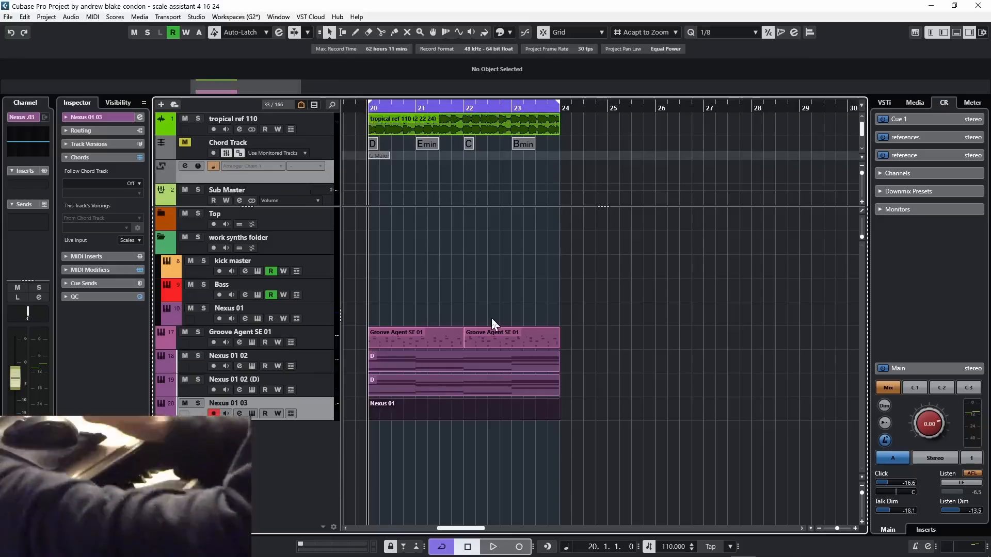
pyautogui.press('space')
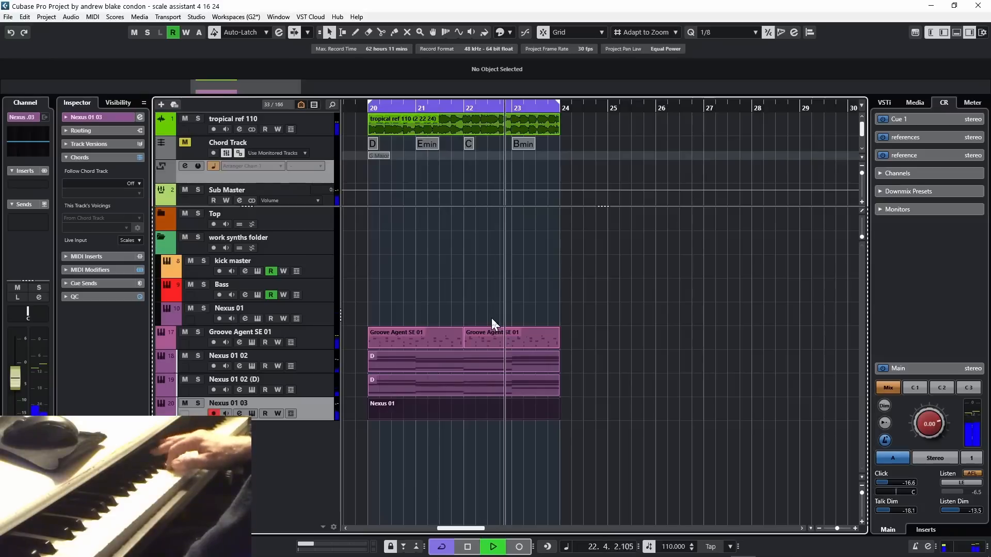
pyautogui.press('space')
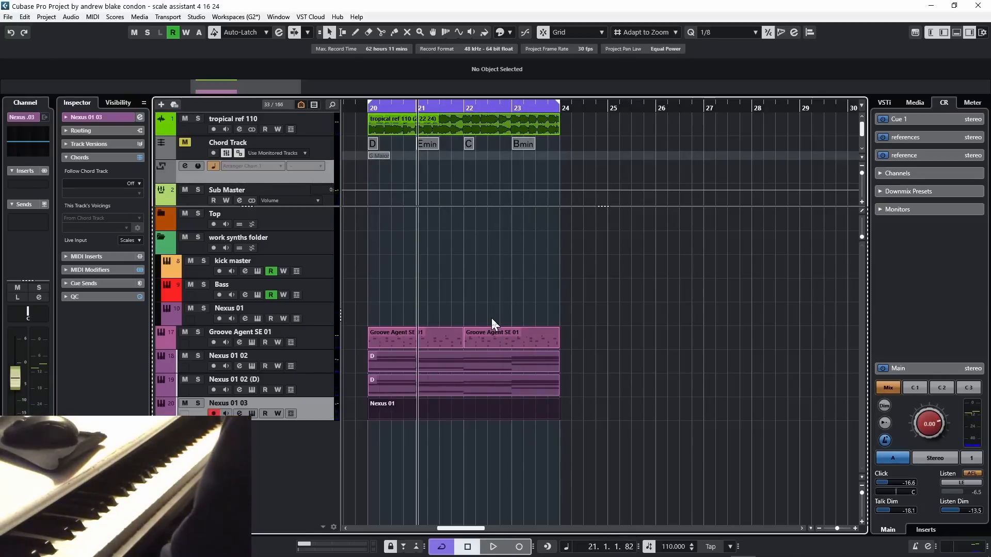
# - Set the Nexus 01 03 track's live input to Off and play along with the loop for comparison
pyautogui.click(130, 244)
pyautogui.click(135, 255)
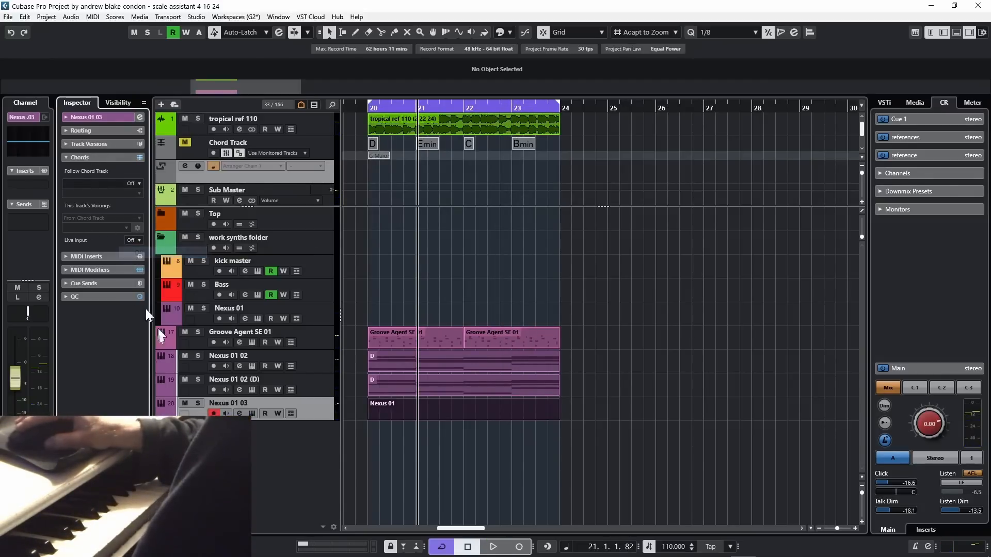
pyautogui.press('space')
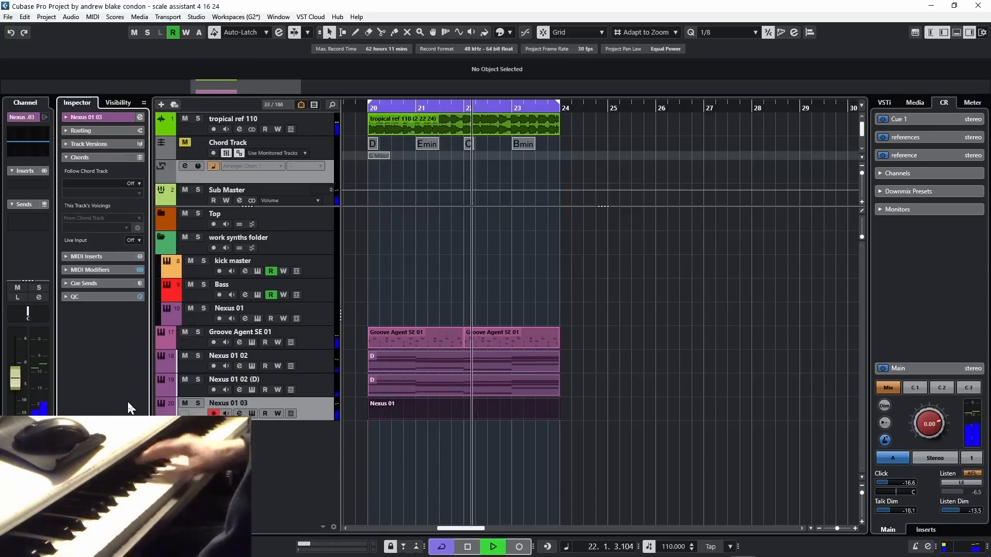
pyautogui.press('space')
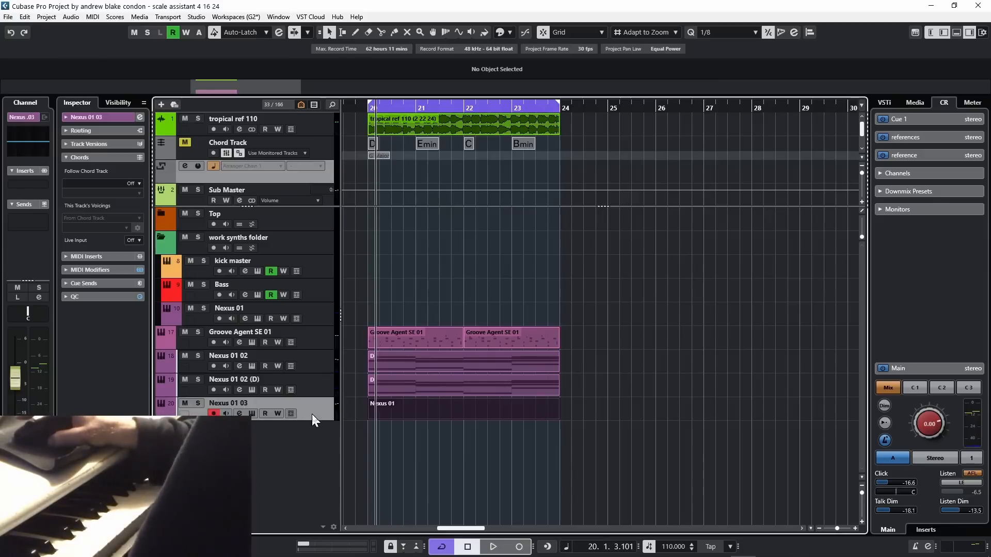
# - Select the chord track and inspect the notes of its scale event at bar 20 in the scale editor
pyautogui.click(322, 147)
pyautogui.click(330, 169)
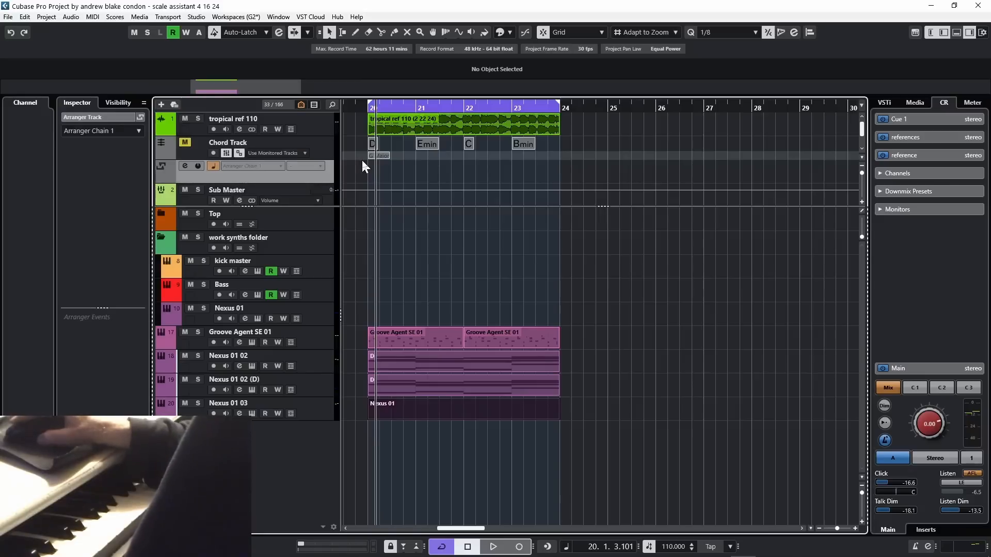
pyautogui.click(329, 150)
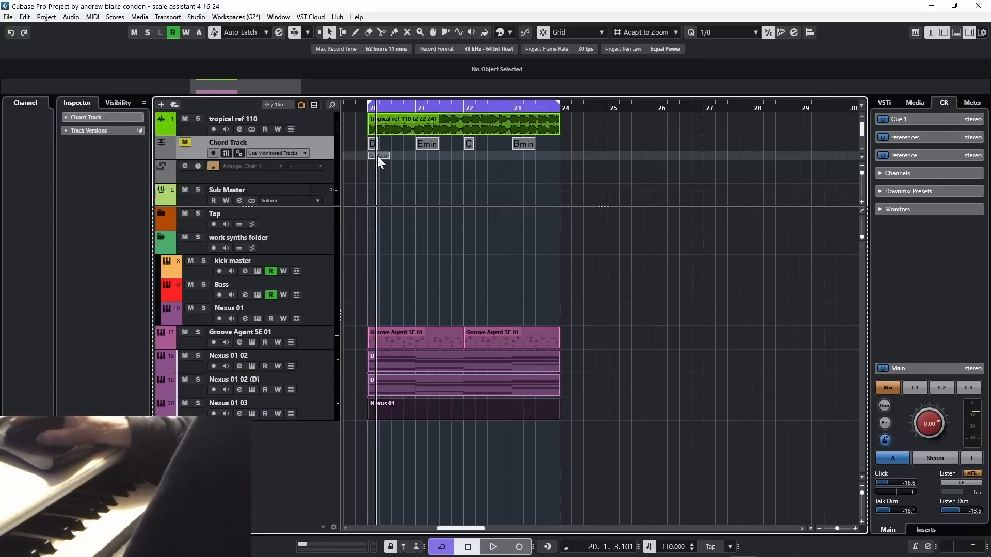
pyautogui.click(382, 155)
pyautogui.doubleClick(382, 154)
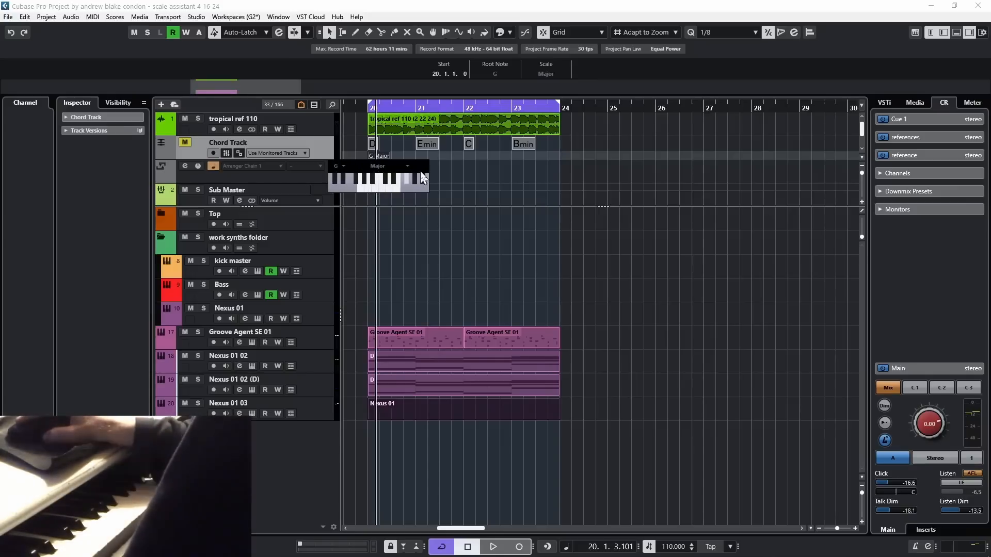
pyautogui.click(451, 176)
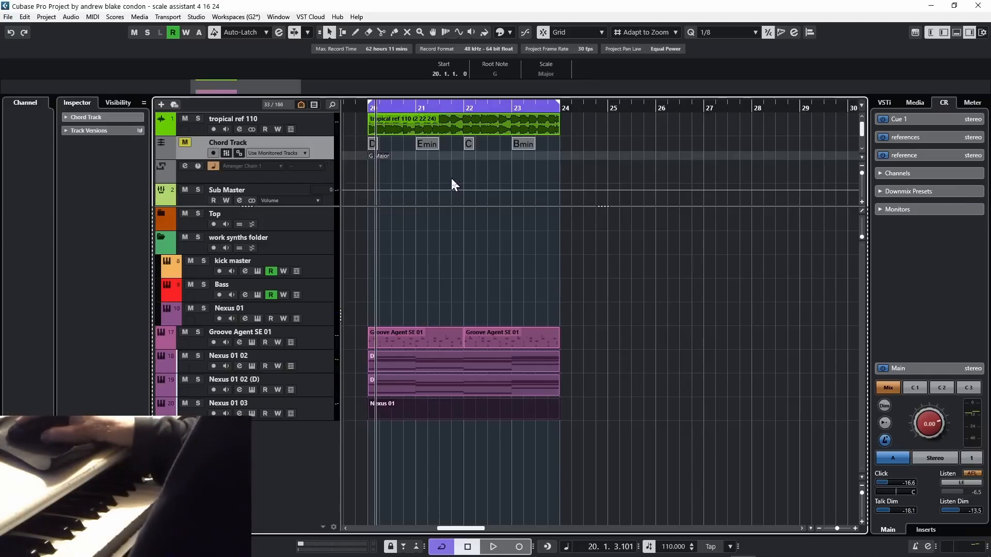
# - Turn off Automatic Scales for the chord track and view the root note choices of the scale event at bar 20
pyautogui.click(82, 116)
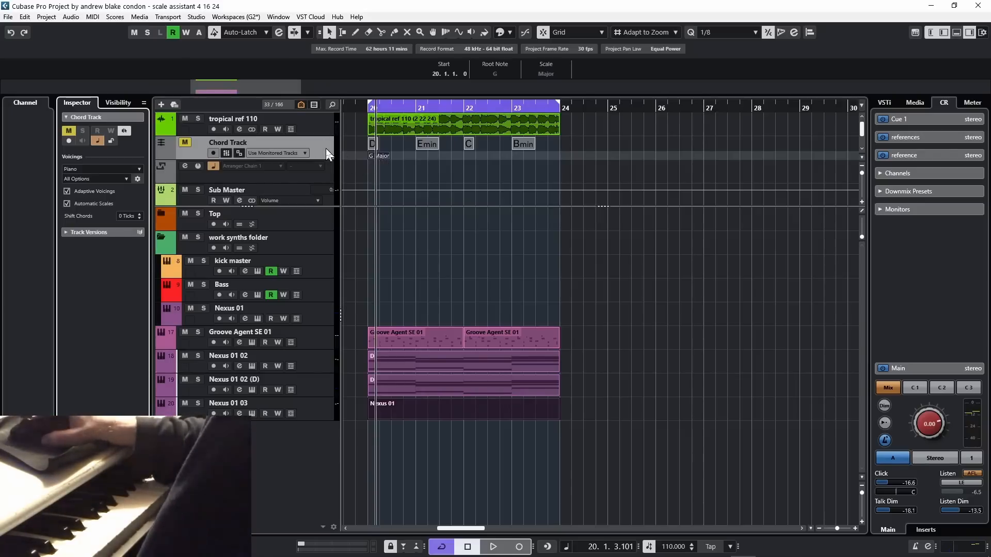
pyautogui.click(66, 203)
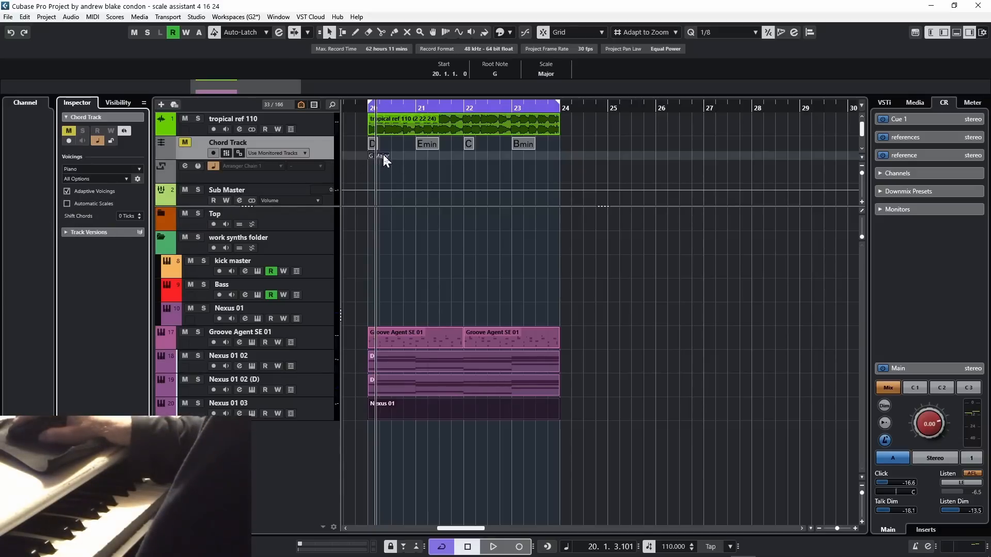
pyautogui.doubleClick(383, 154)
pyautogui.click(342, 166)
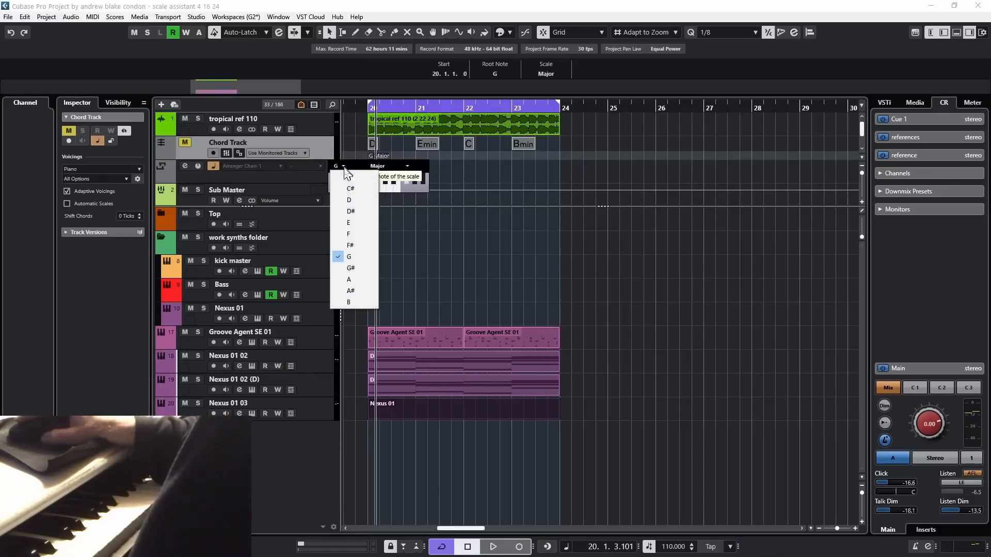
pyautogui.click(471, 177)
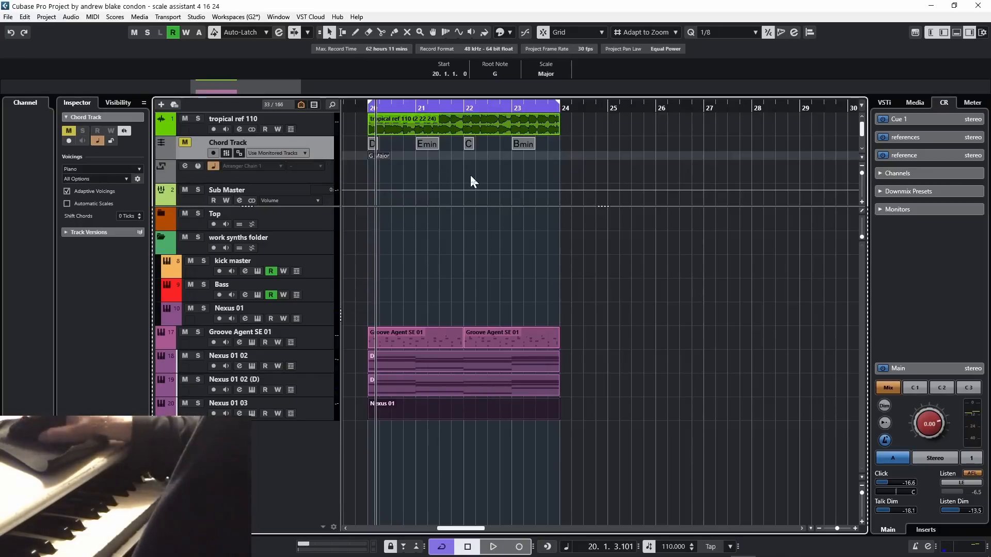
# - Open the Musical Scale Setup from the bar 20 scale event's scale types and add a new scale
pyautogui.doubleClick(380, 157)
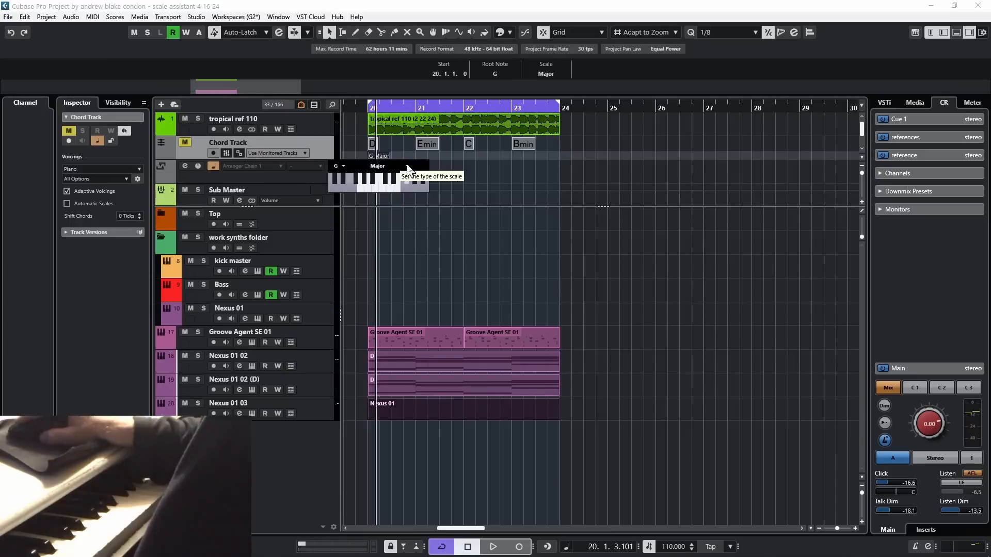
pyautogui.click(408, 168)
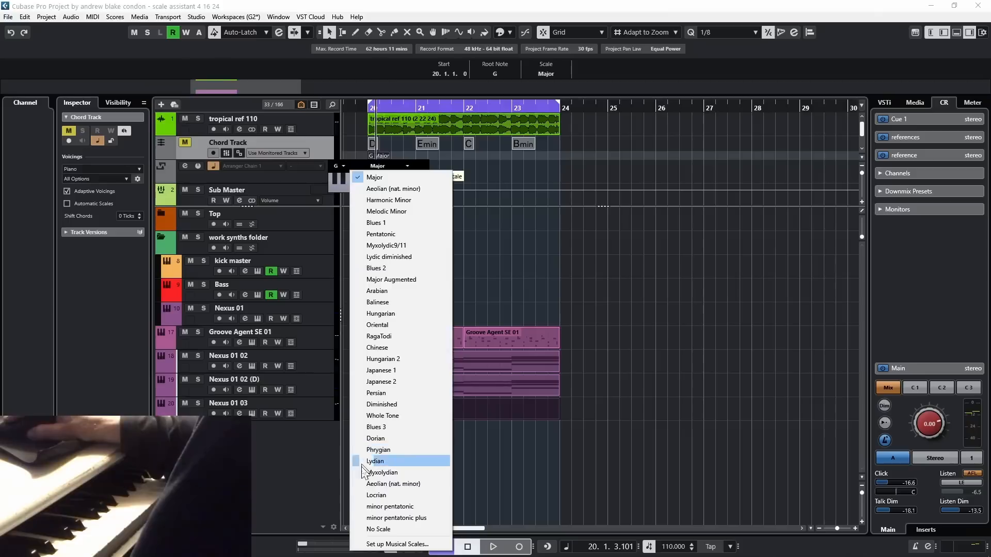
pyautogui.click(397, 545)
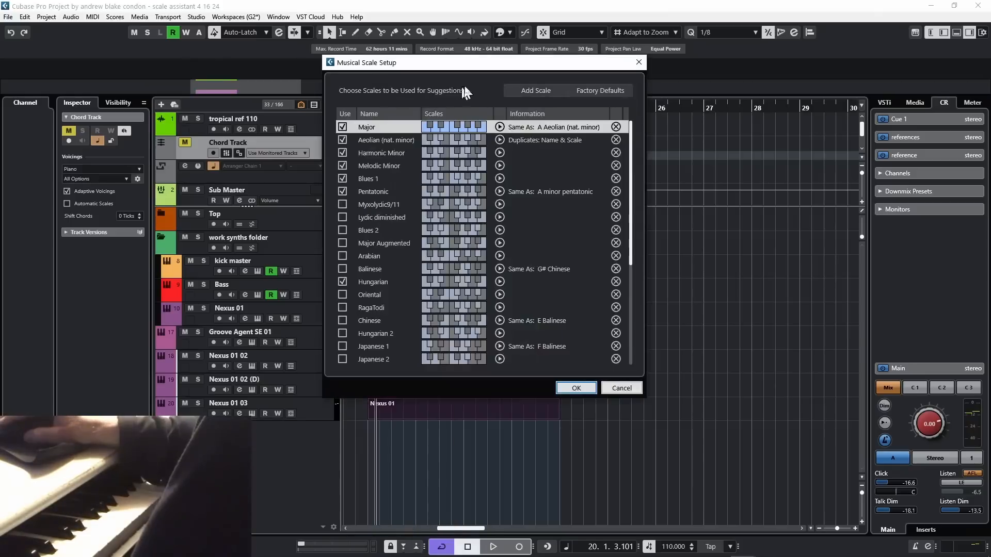
pyautogui.click(525, 90)
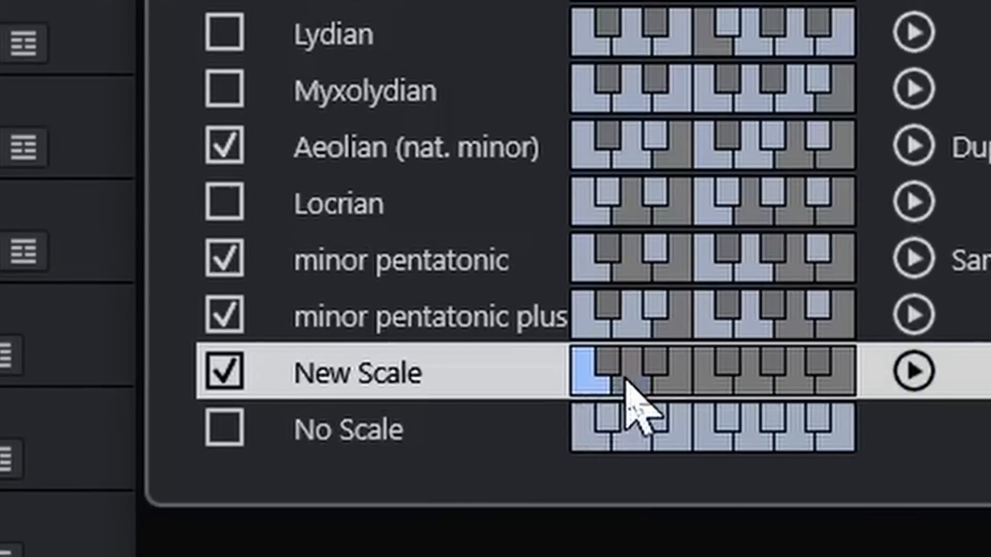
# - Define the new scale with the notes C, D, E, G, A and B, and audition it
pyautogui.click(434, 348)
pyautogui.click(626, 385)
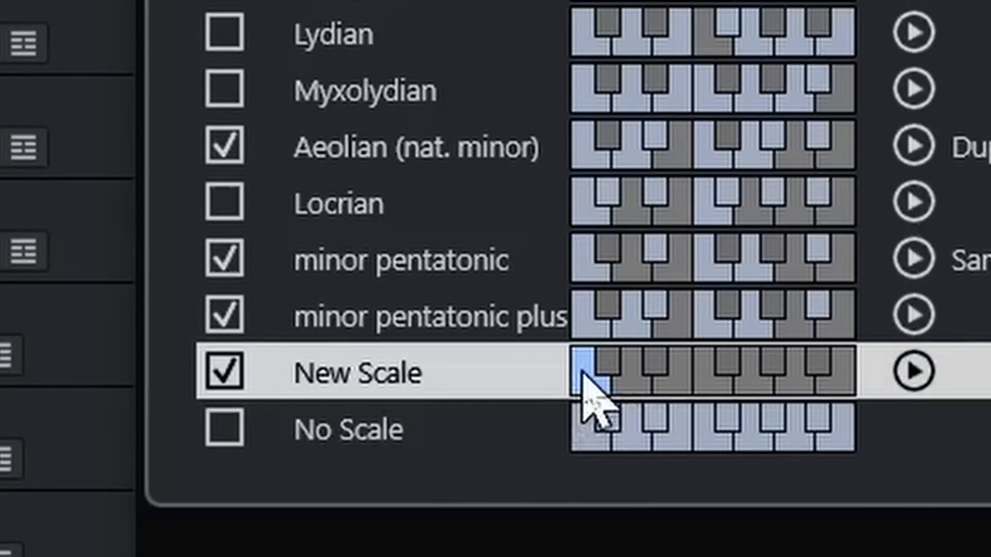
pyautogui.click(628, 384)
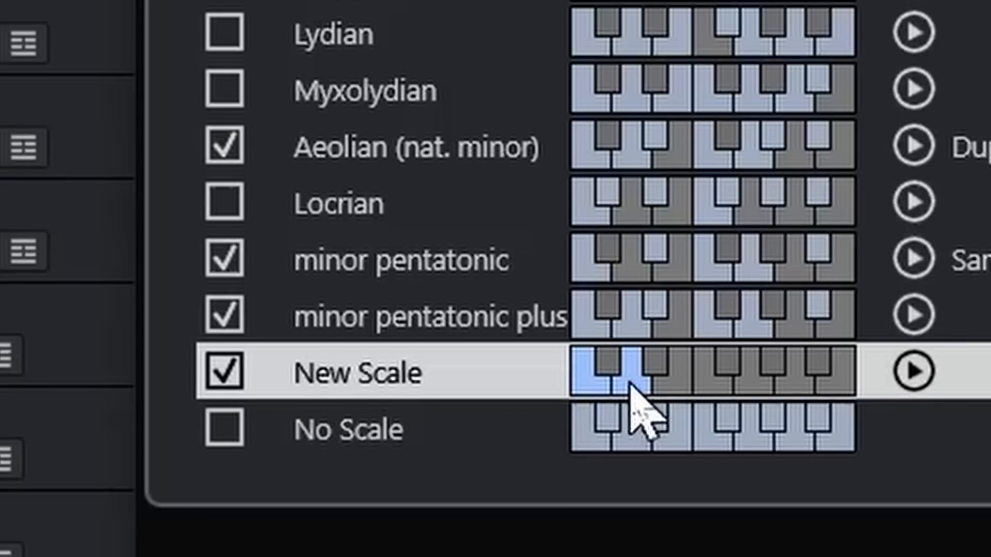
pyautogui.click(680, 390)
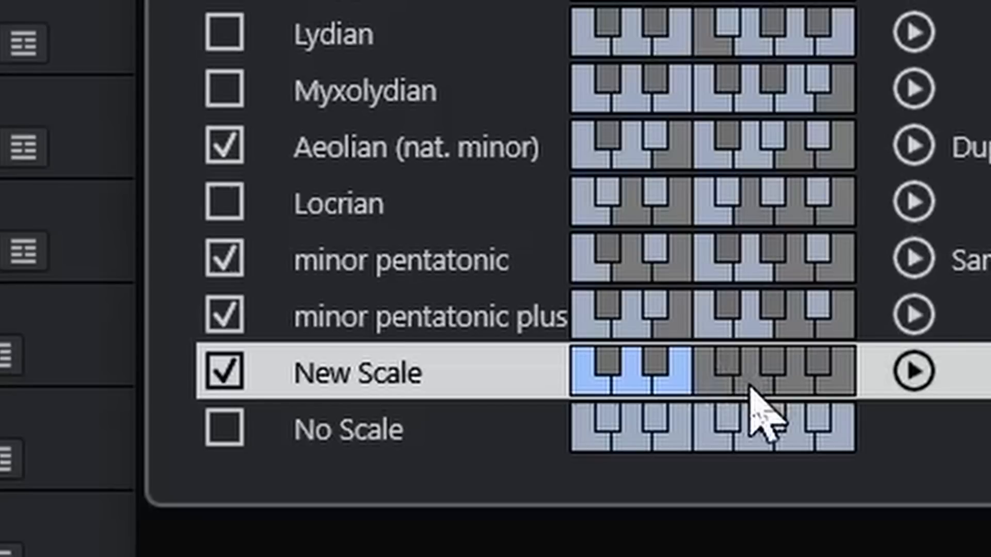
pyautogui.click(749, 385)
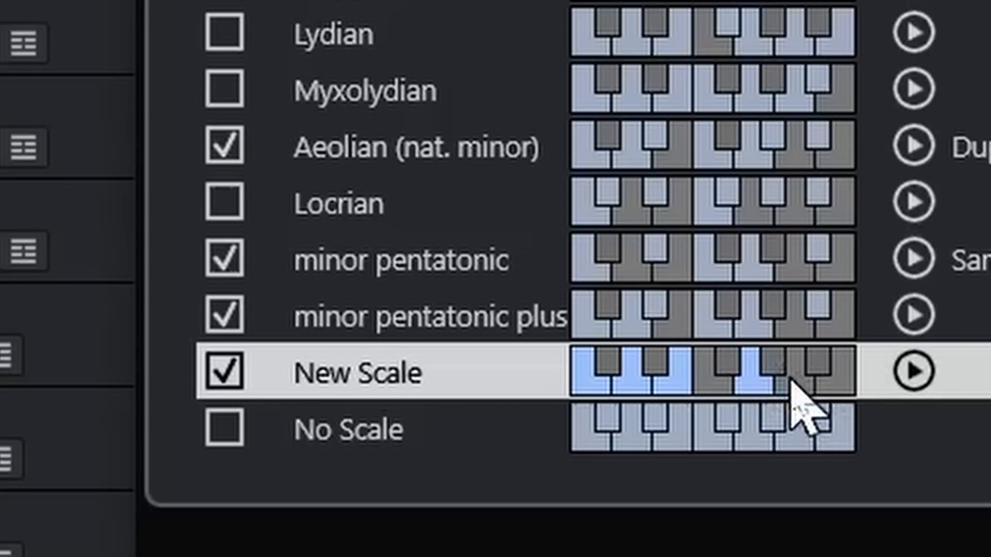
pyautogui.click(792, 386)
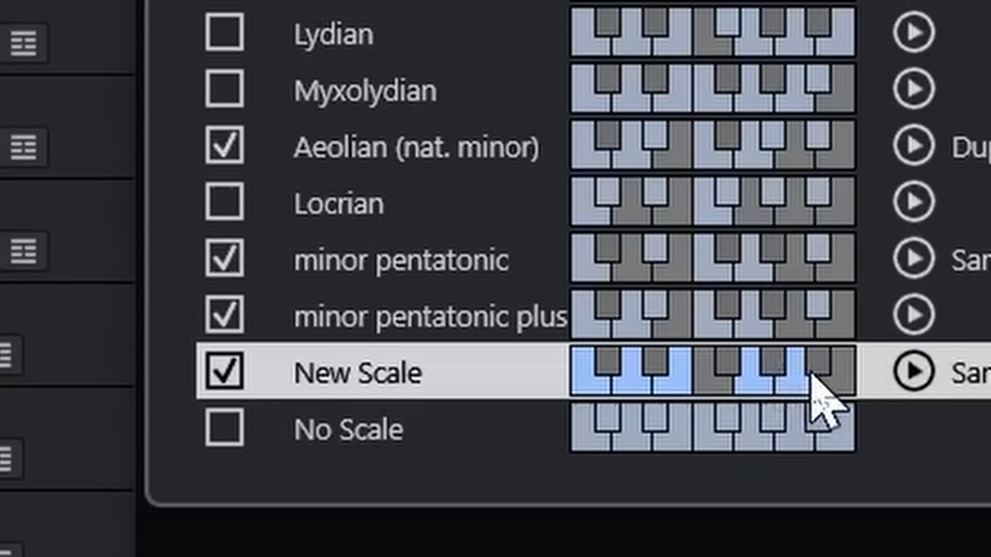
pyautogui.click(836, 388)
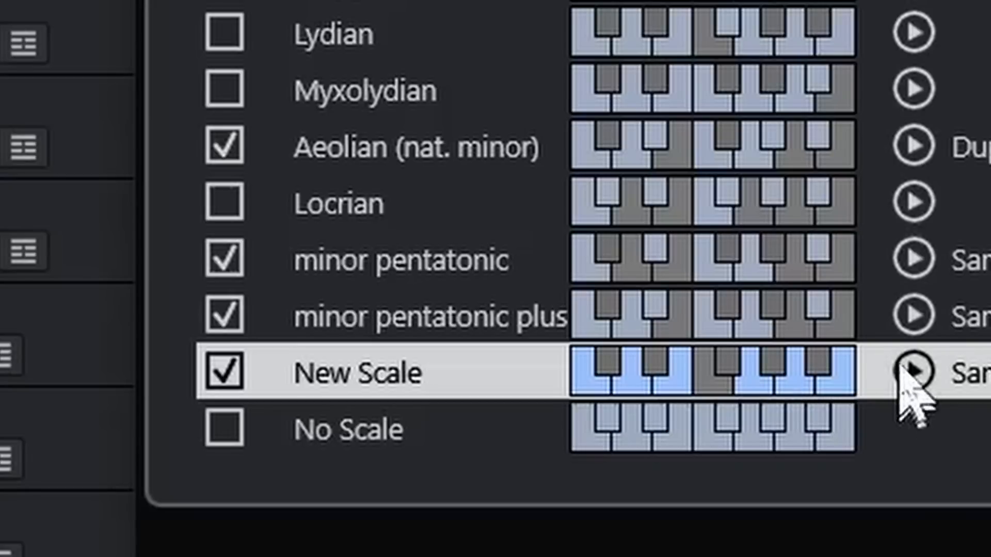
pyautogui.click(917, 370)
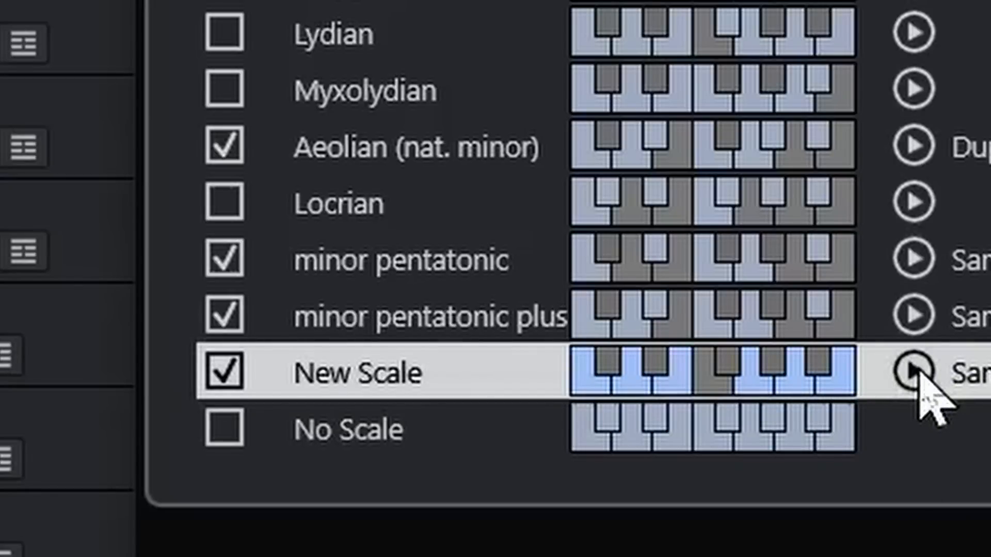
# - Rename the new scale "major pentatonic plus" and accept the musical scale setup
pyautogui.doubleClick(388, 371)
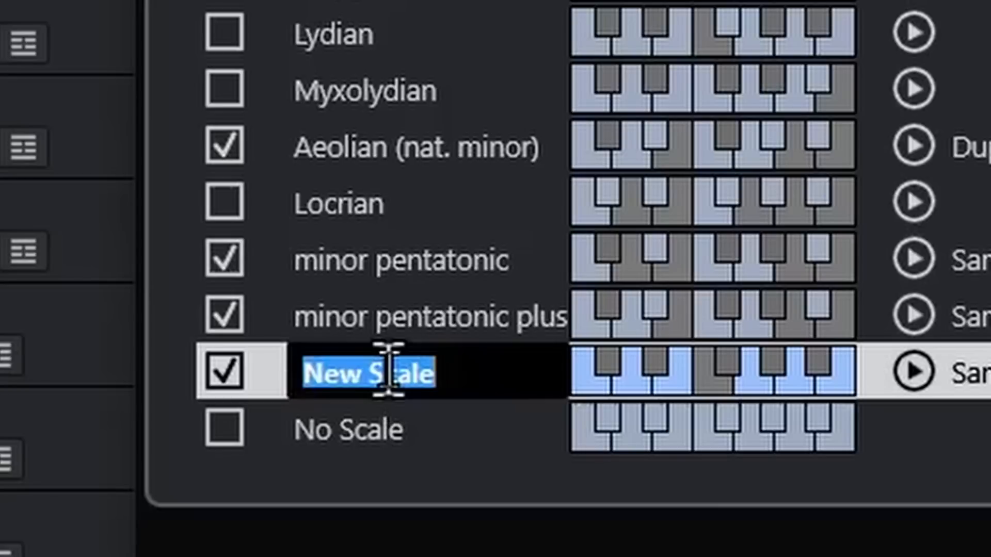
pyautogui.write('major pentatonic ')
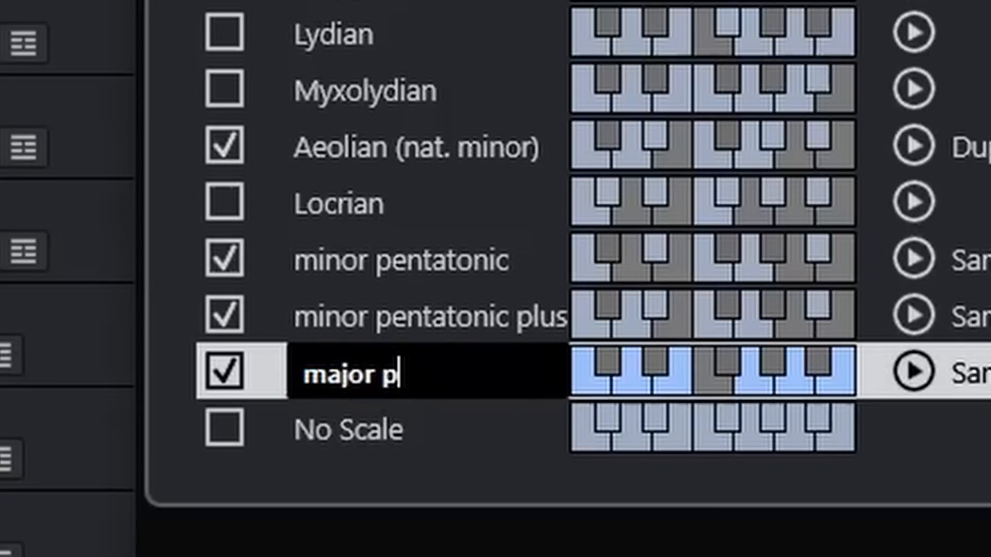
pyautogui.write('plus')
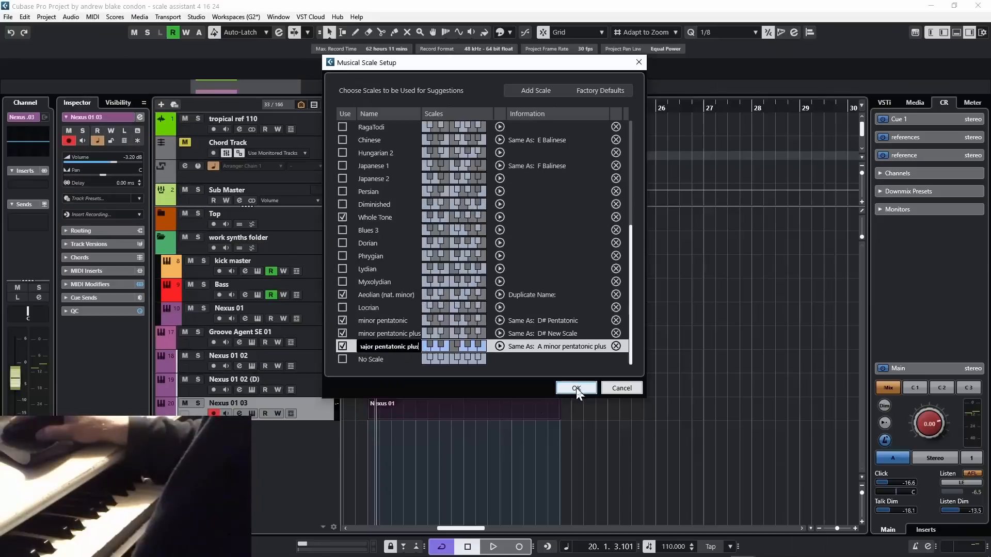
pyautogui.click(576, 388)
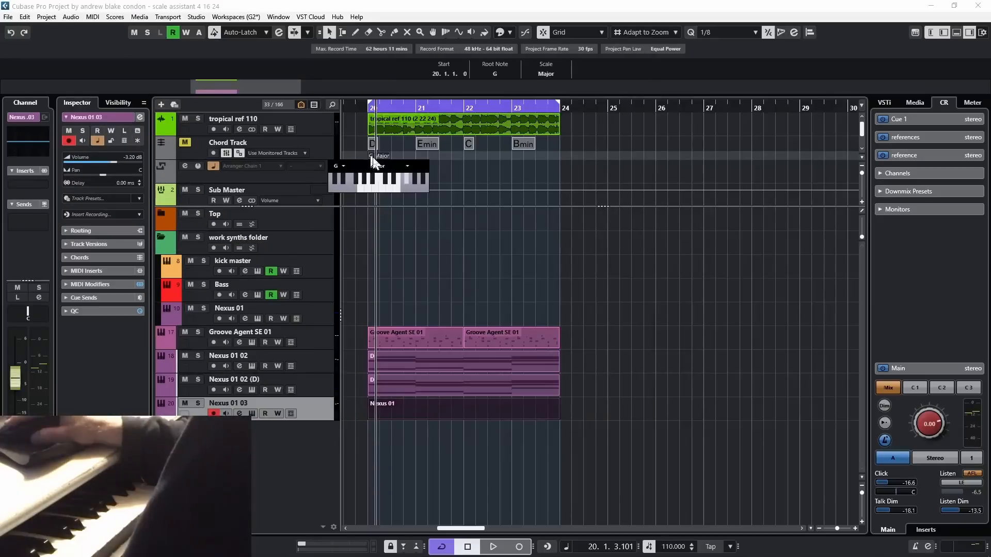
# - Assign the major pentatonic plus scale to the G scale event at bar 20 of the chord track
pyautogui.click(407, 167)
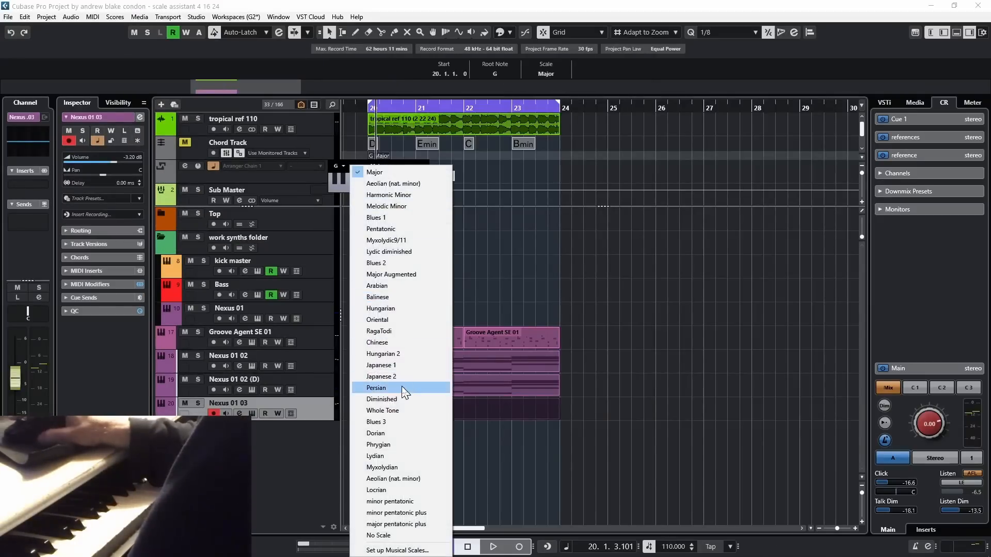
pyautogui.click(407, 524)
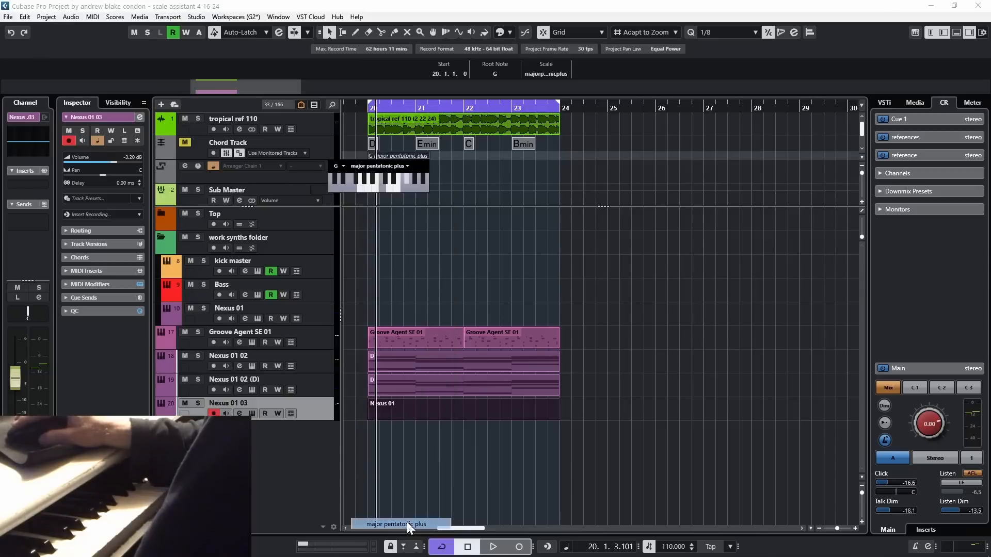
pyautogui.click(395, 156)
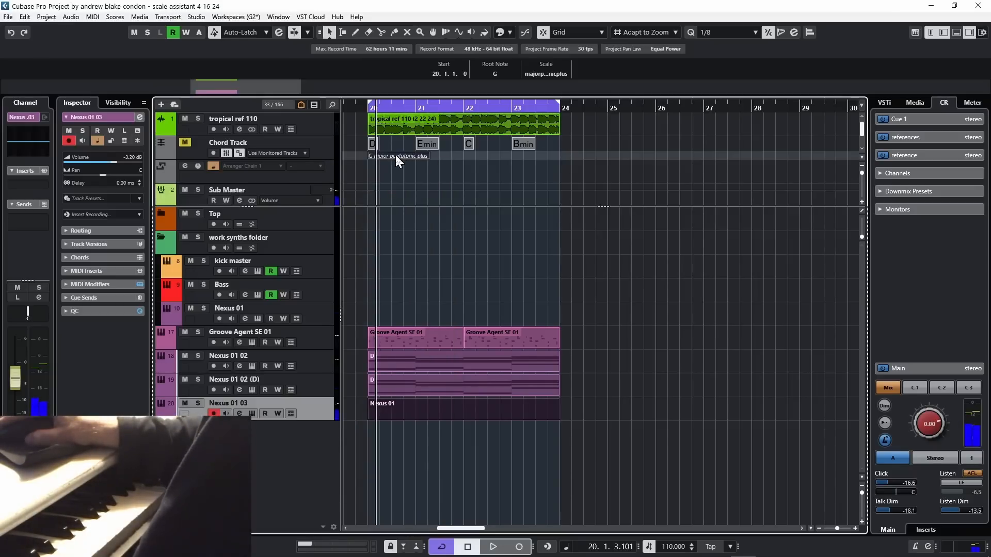
# - Set the Live Input of the Nexus 01 03 track to Scales and test live playing over the looped chord progression
pyautogui.click(103, 257)
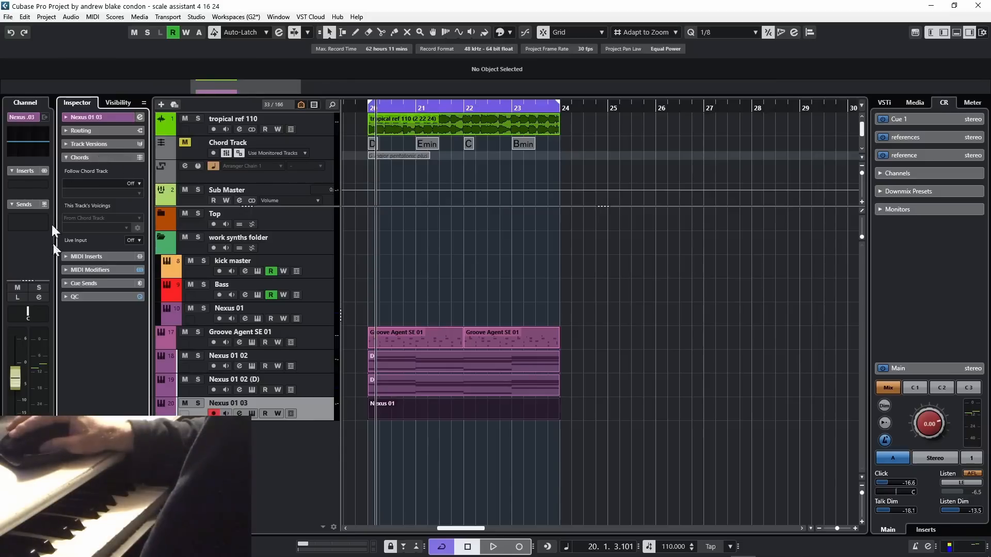
pyautogui.click(133, 240)
pyautogui.click(164, 279)
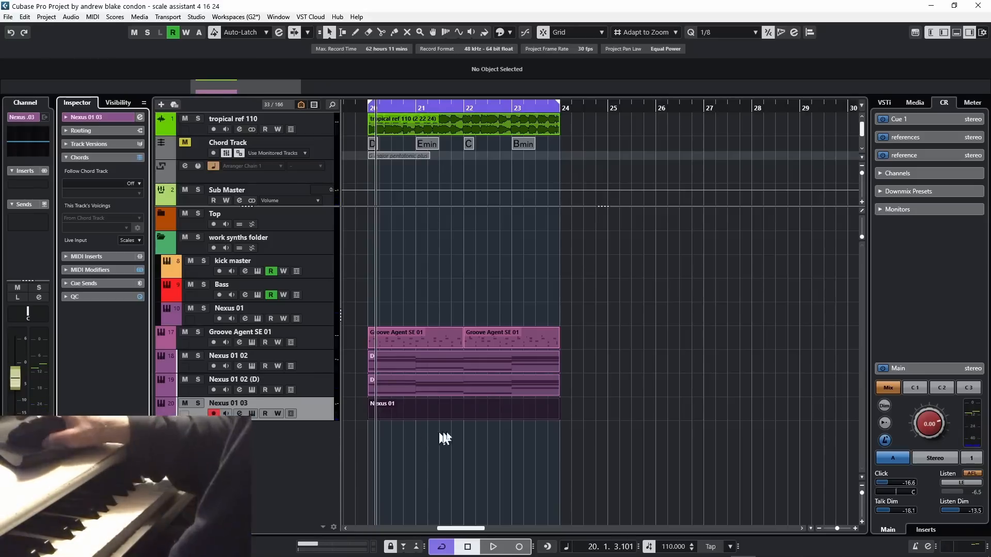
pyautogui.press('space')
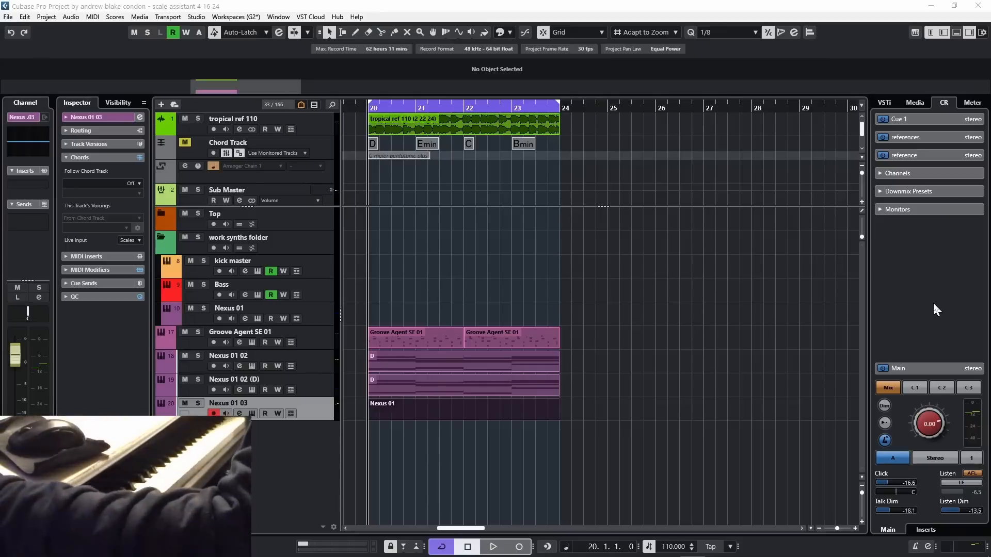
pyautogui.press('space')
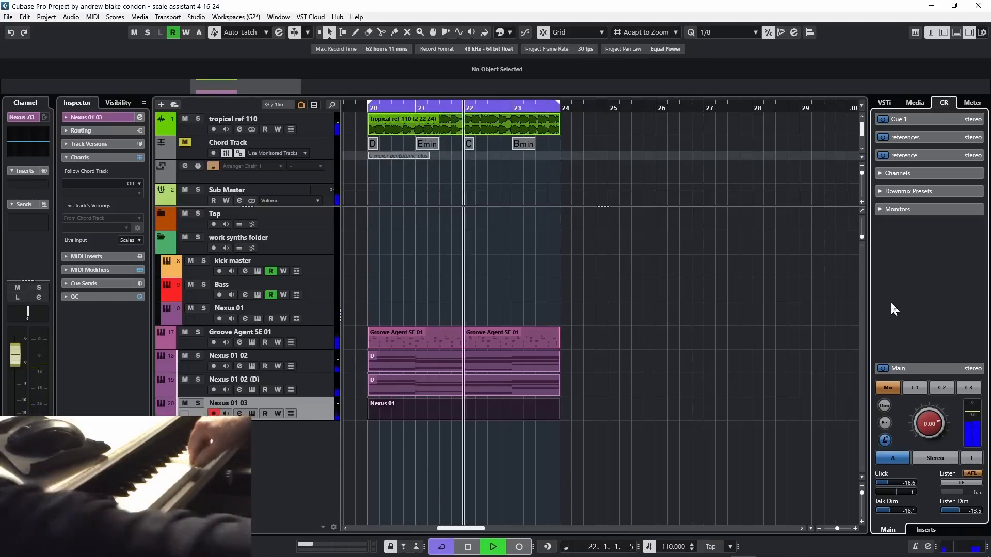
pyautogui.press('space')
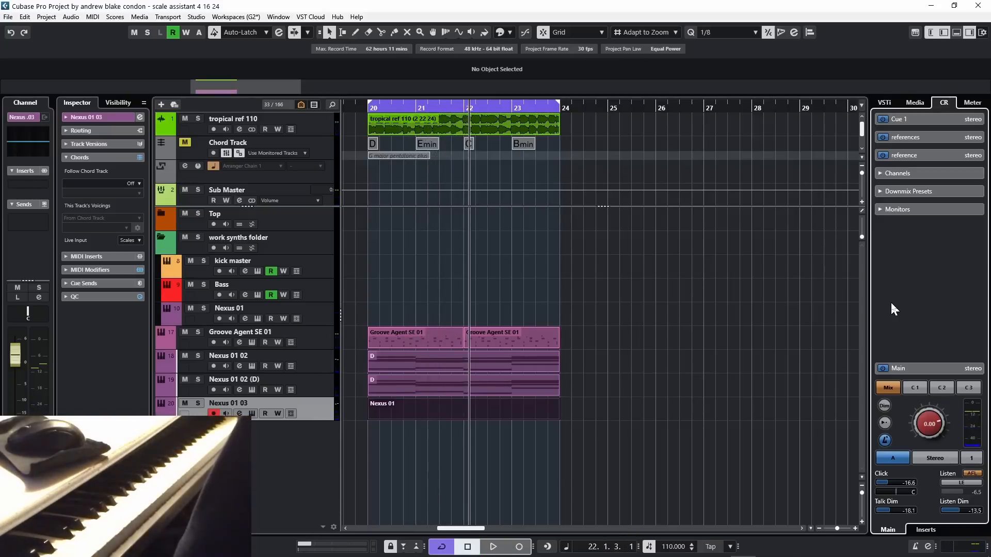
# - Turn off Live Input for the Nexus 01 03 track and play the loop to compare unfiltered live playing
pyautogui.click(130, 240)
pyautogui.click(148, 253)
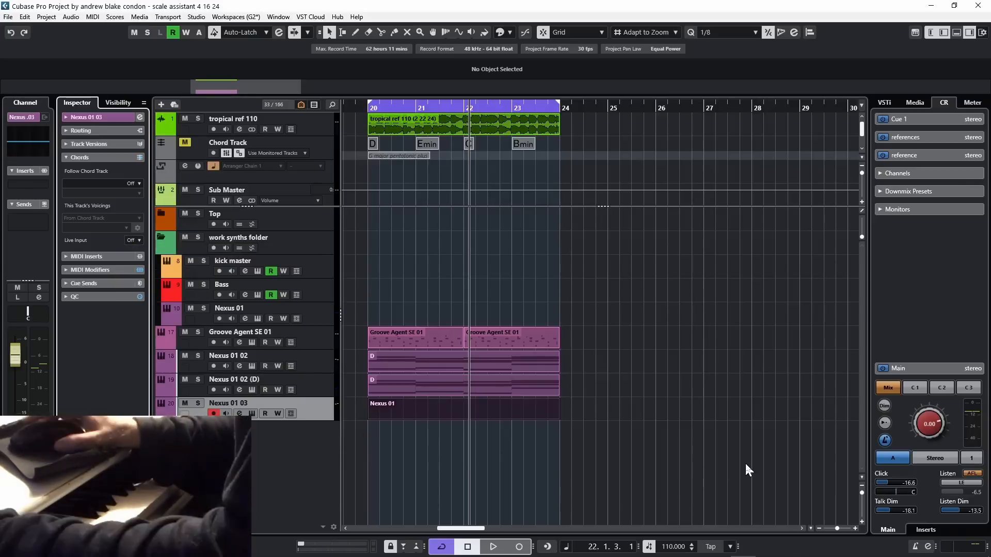
pyautogui.press('space')
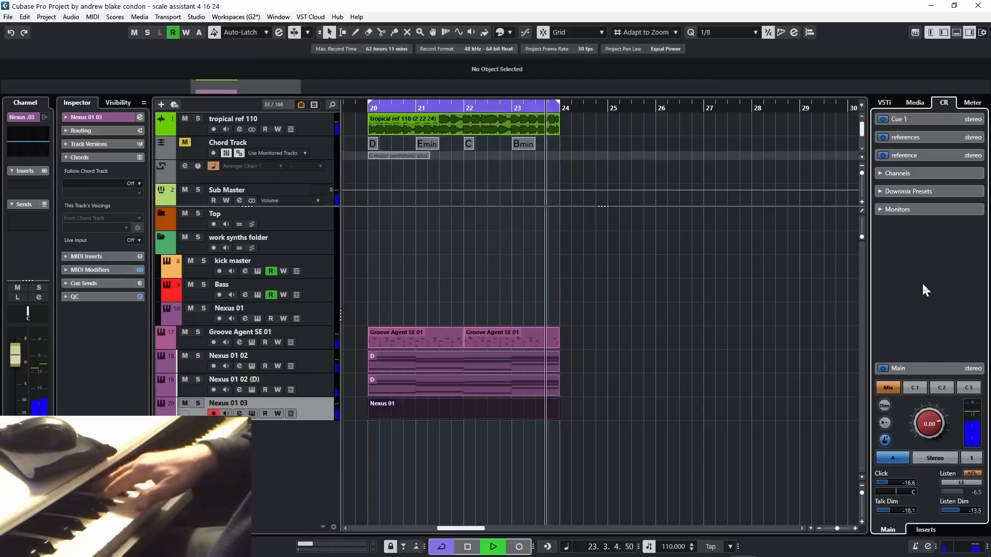
pyautogui.press('space')
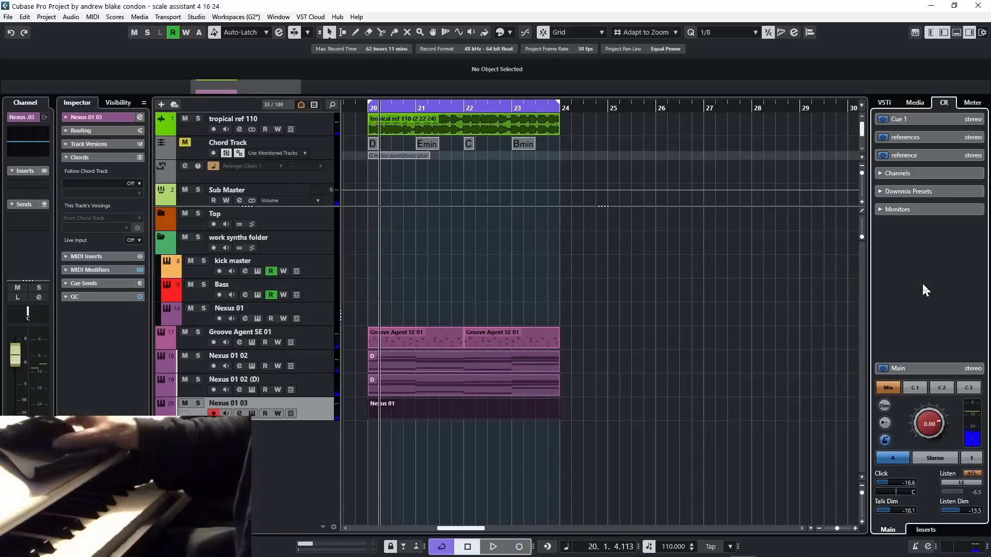
# - Switch the Nexus 01 03 track's Live Input back to Scales and audition live playing over the loop in two passes
pyautogui.click(133, 240)
pyautogui.click(149, 279)
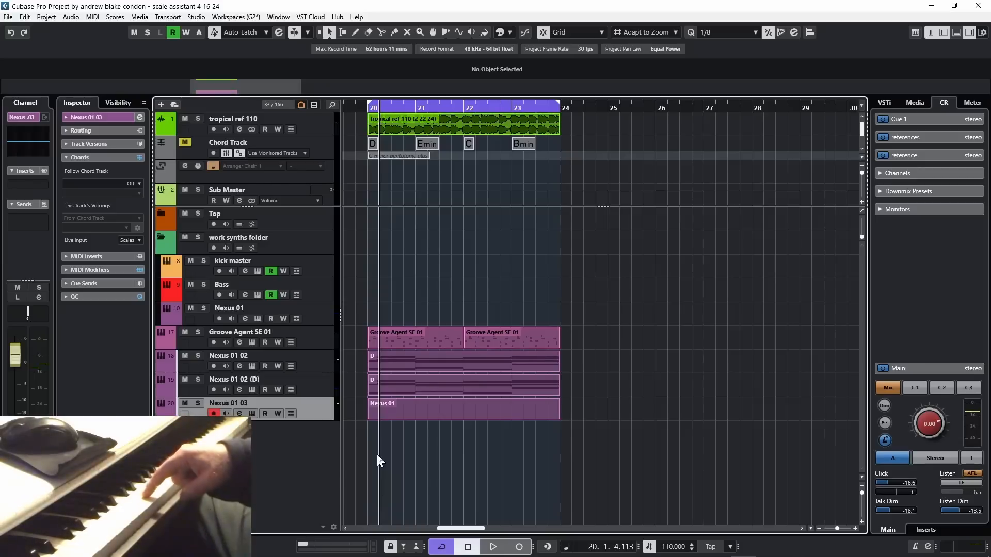
pyautogui.press('space')
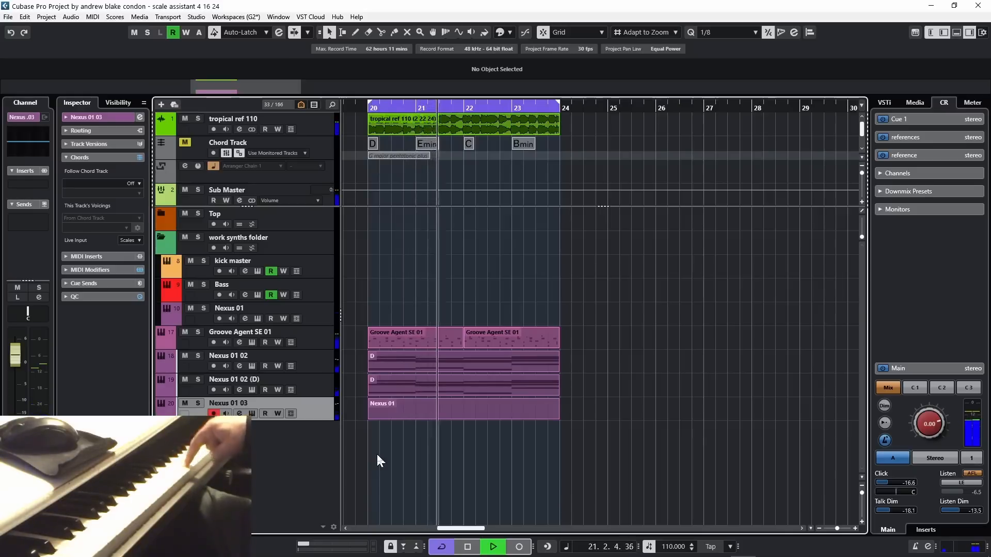
pyautogui.press('space')
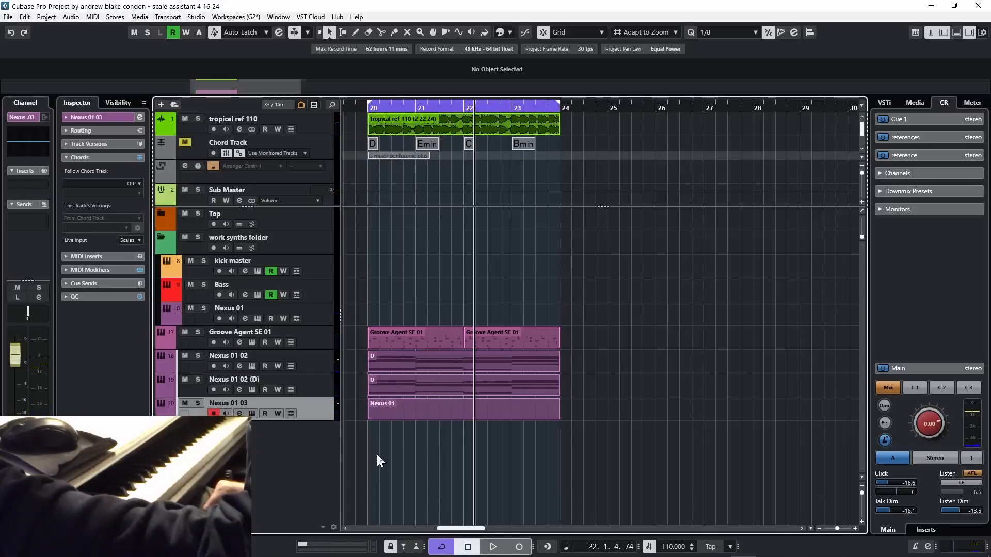
pyautogui.press('space')
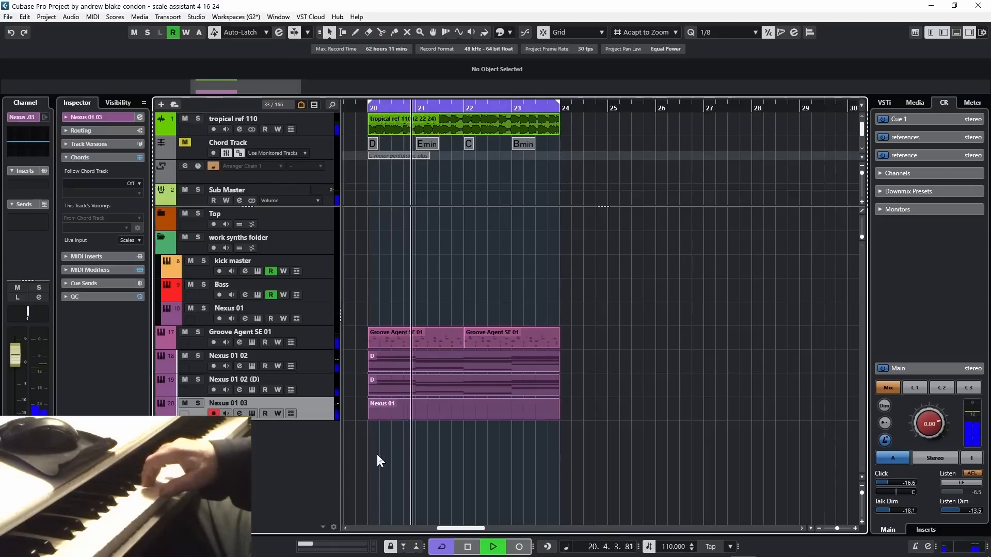
pyautogui.press('space')
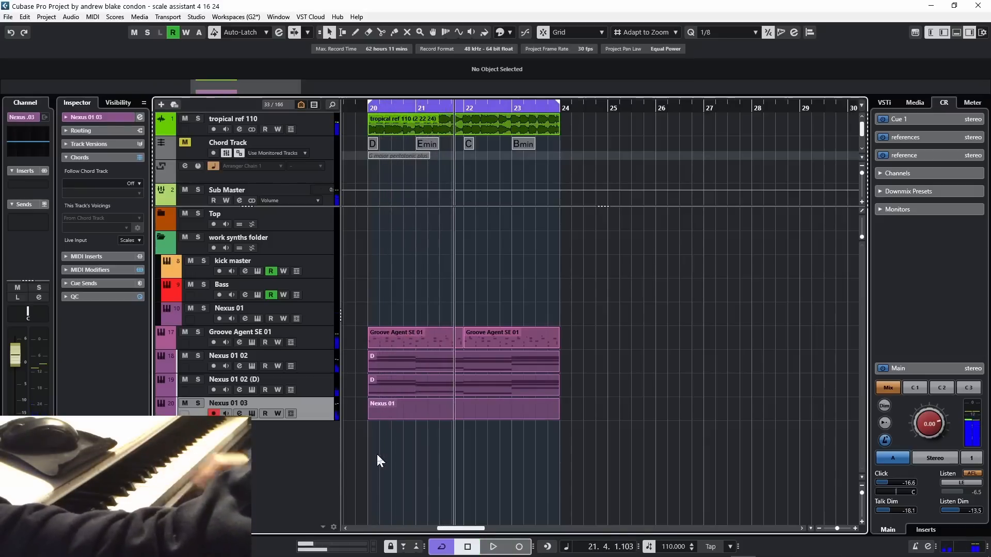
pyautogui.click(377, 454)
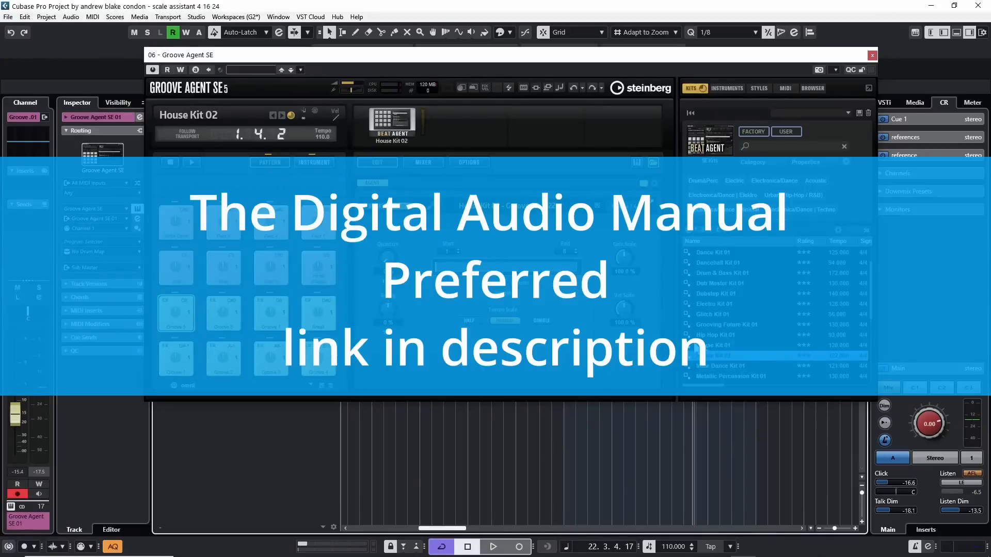
pyautogui.moveTo(710, 366); pyautogui.dragTo(562, 341)
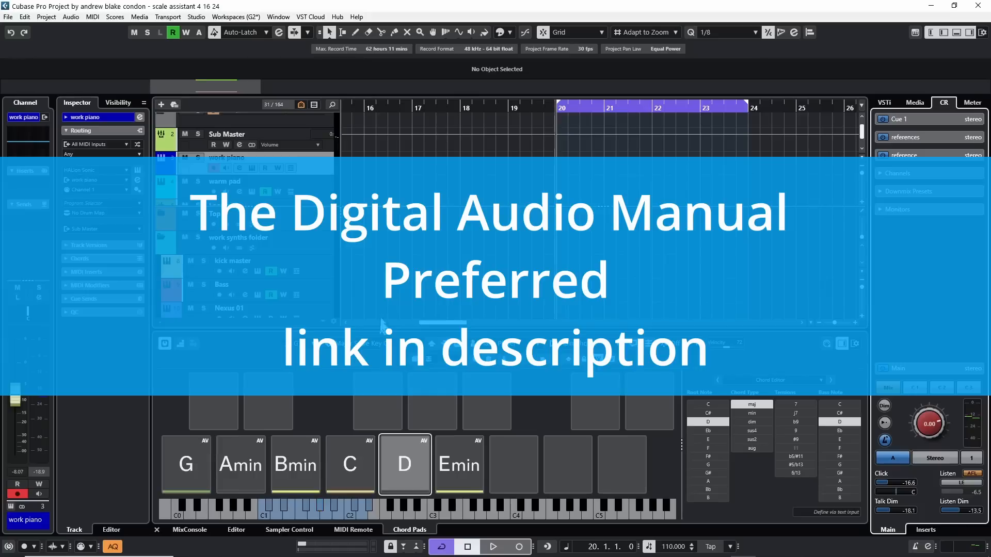